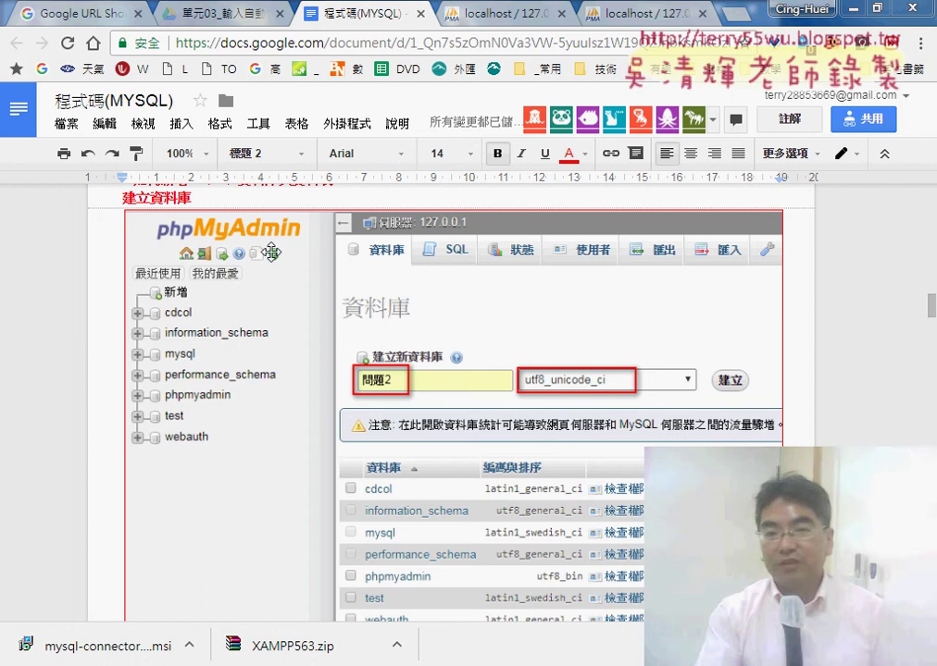
# Review the 建立資料庫 notes in the Google Doc, then switch to the localhost phpMyAdmin SQL page
pyautogui.scroll(1, 251, 203)
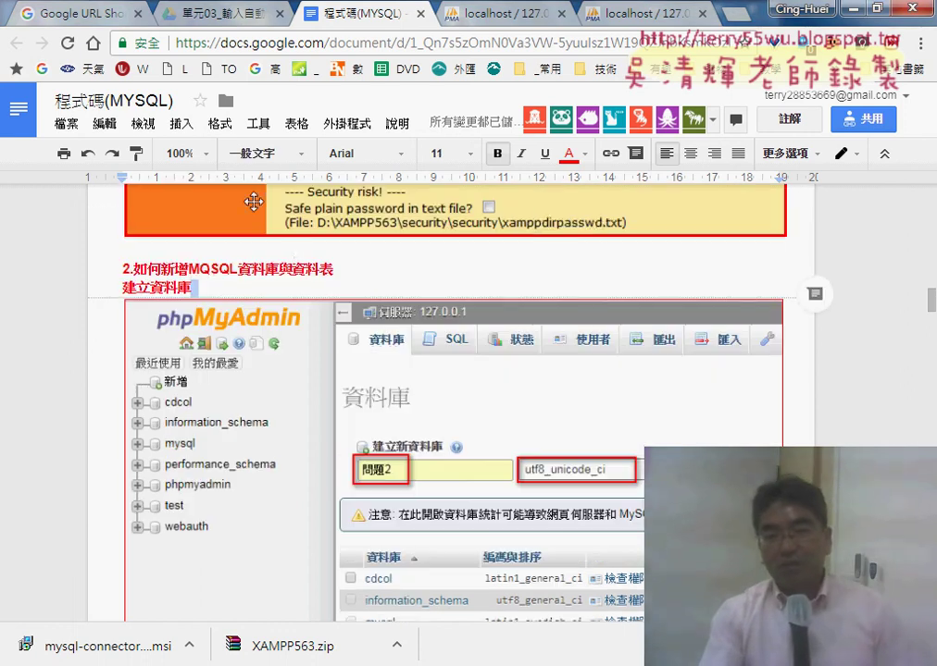
pyautogui.click(296, 252)
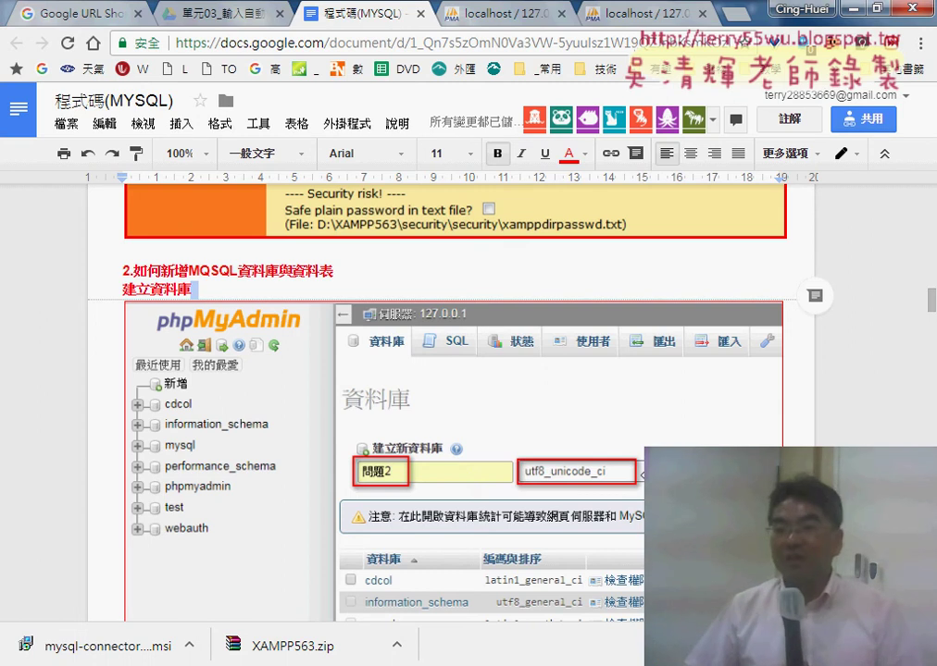
pyautogui.scroll(-3, 487, 312)
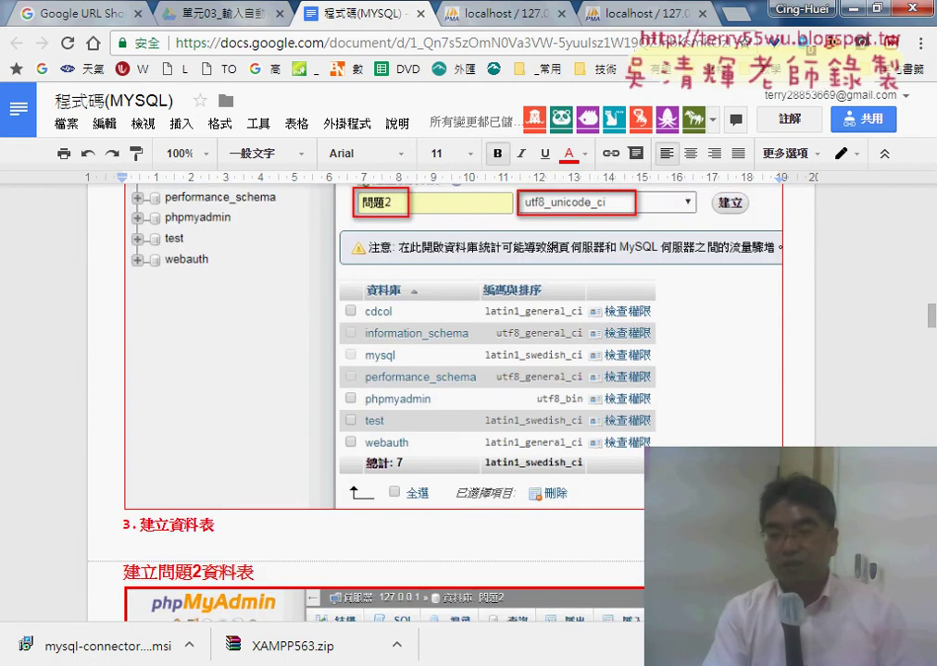
pyautogui.scroll(-2, 504, 367)
pyautogui.scroll(3, 514, 384)
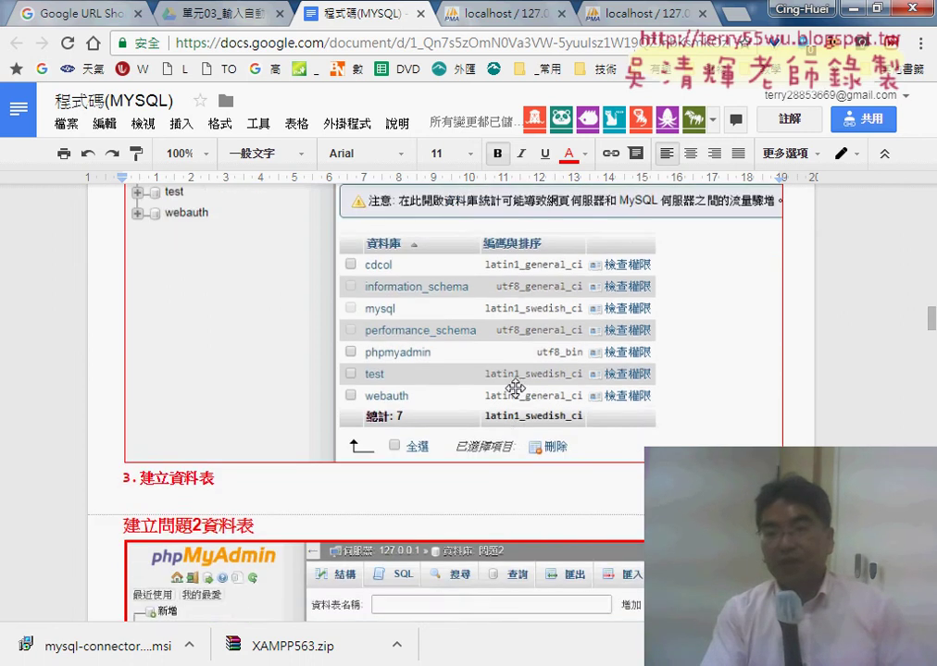
pyautogui.scroll(1, 515, 384)
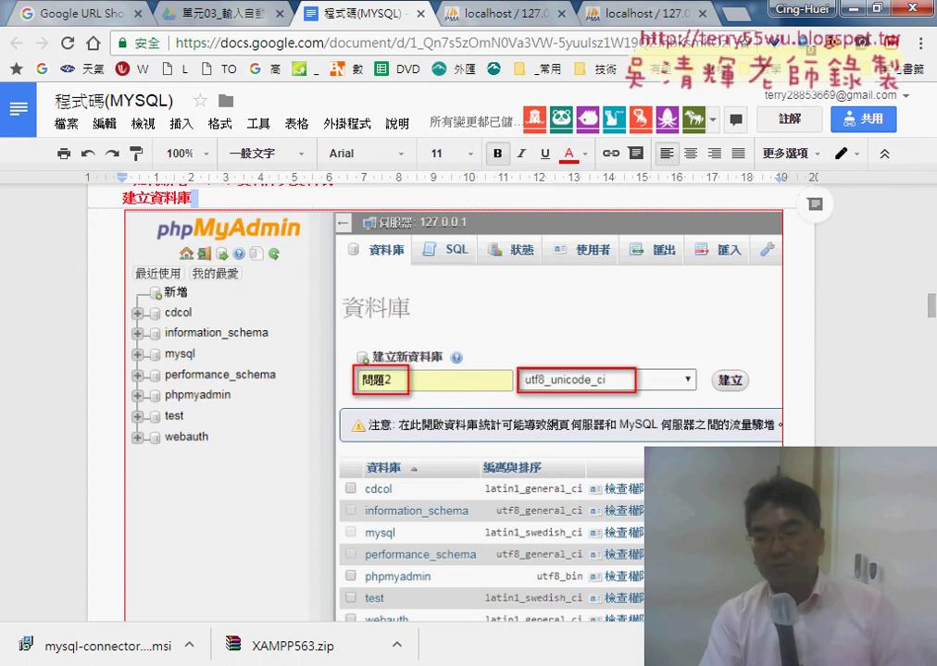
pyautogui.click(641, 17)
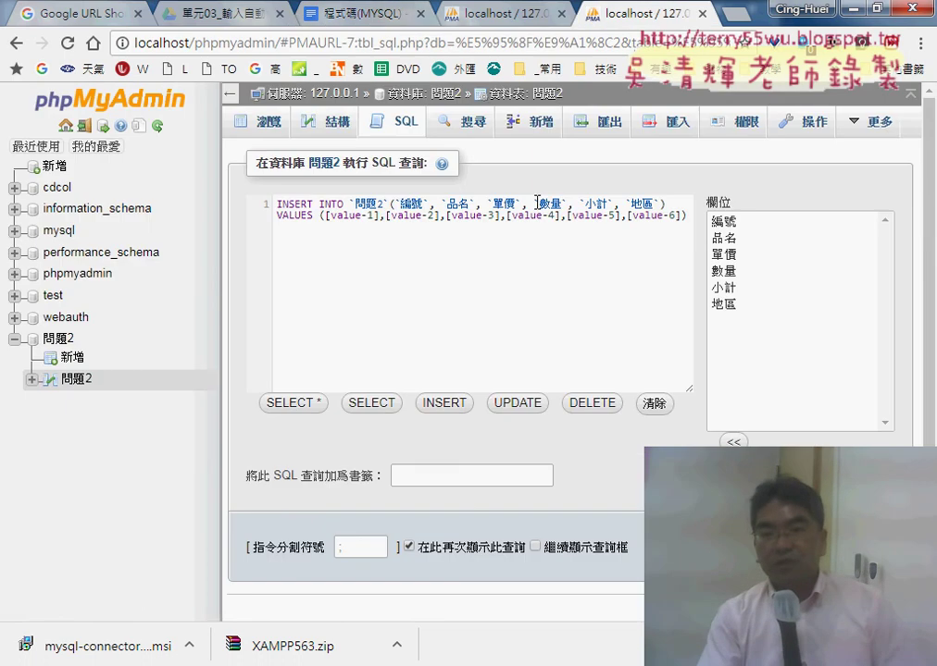
# Show the 問題2 database structure with its 問題2 table ticked, then bring up 問題02.xlsm in Excel
pyautogui.click(57, 339)
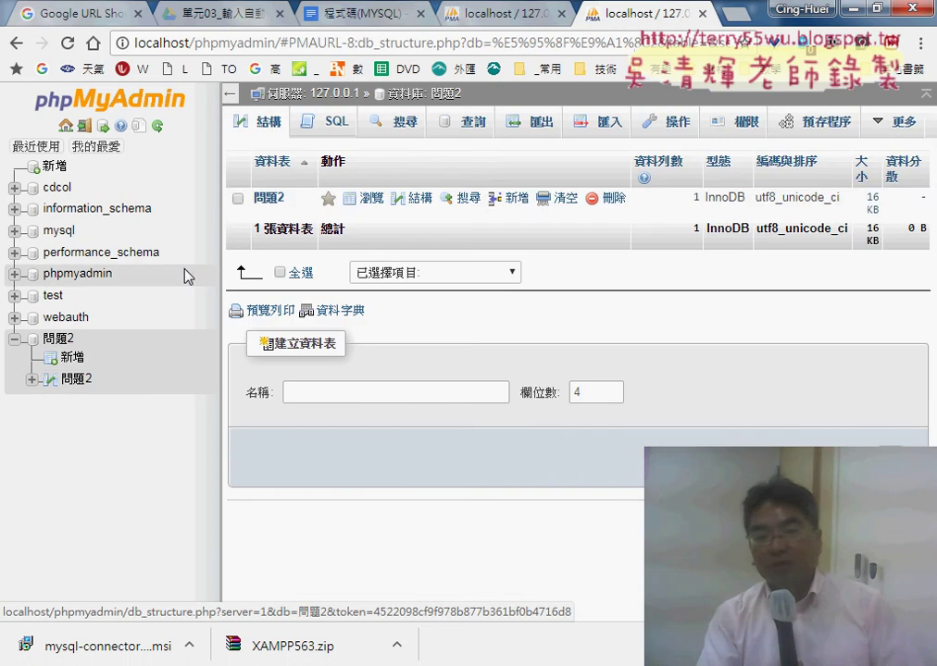
pyautogui.click(237, 198)
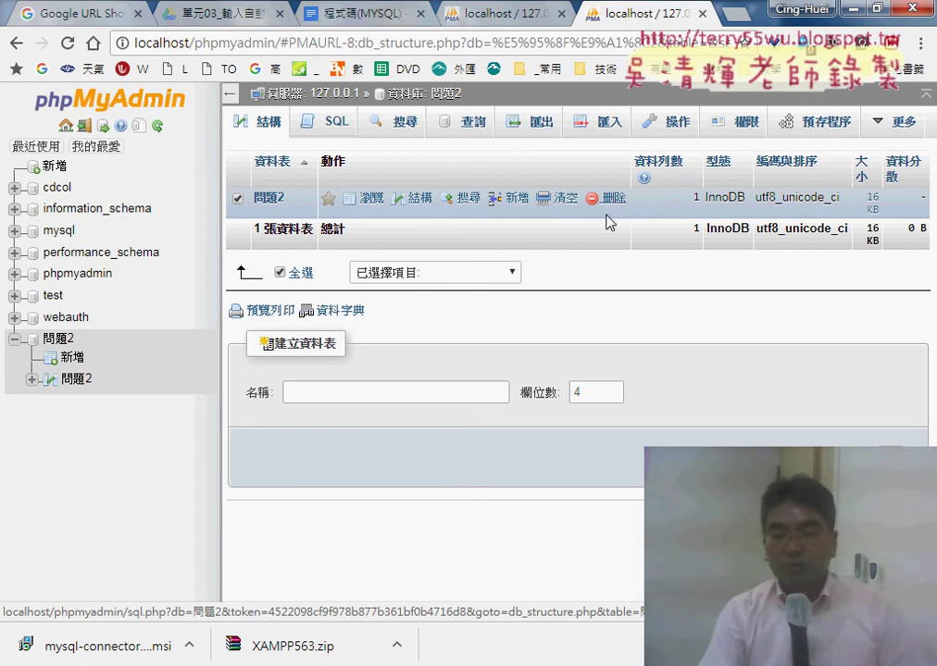
pyautogui.moveTo(564, 664)
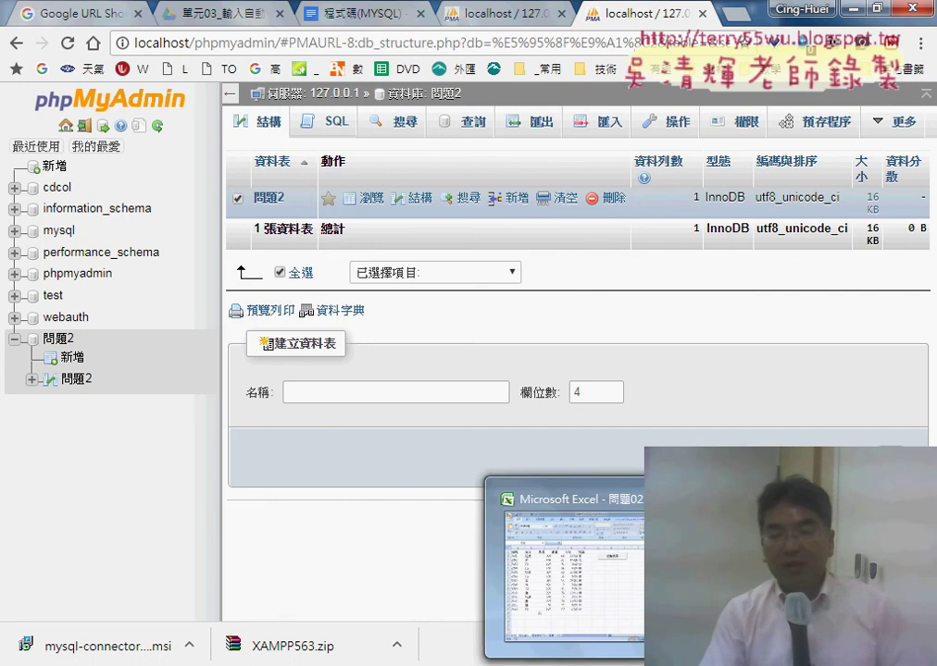
pyautogui.click(565, 664)
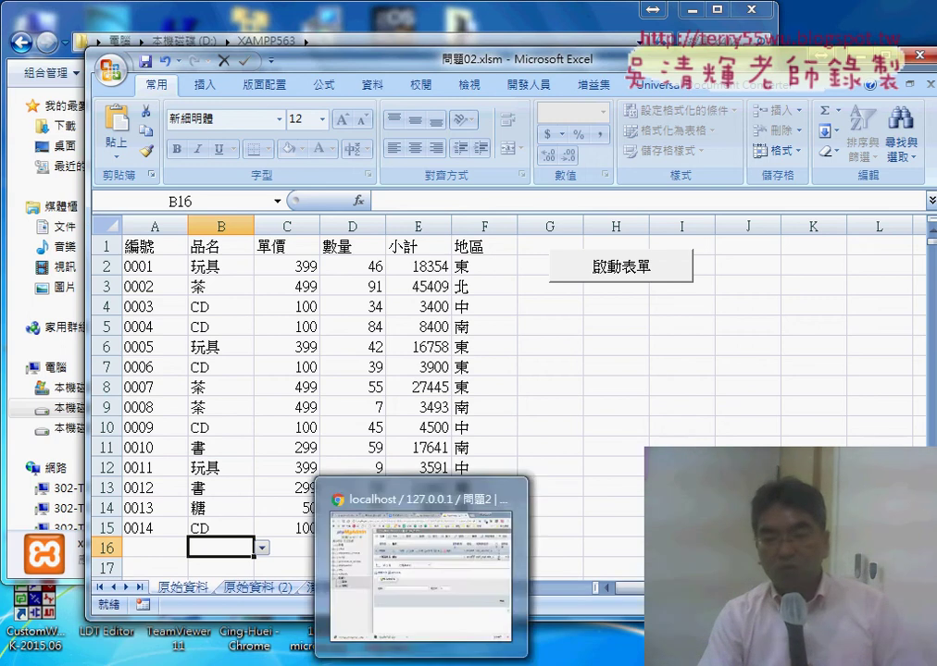
# Go back to the 程式碼(MYSQL) notes and scroll to the INSERT INTO `問題2` example for record 0001
pyautogui.click(418, 664)
pyautogui.click(368, 11)
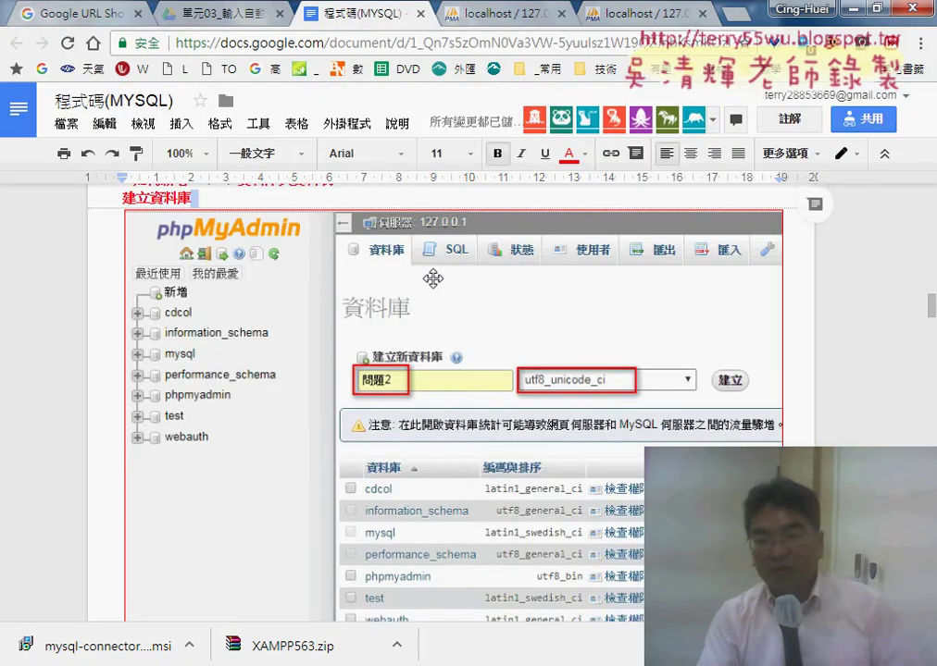
pyautogui.scroll(-2, 429, 274)
pyautogui.scroll(-2, 429, 309)
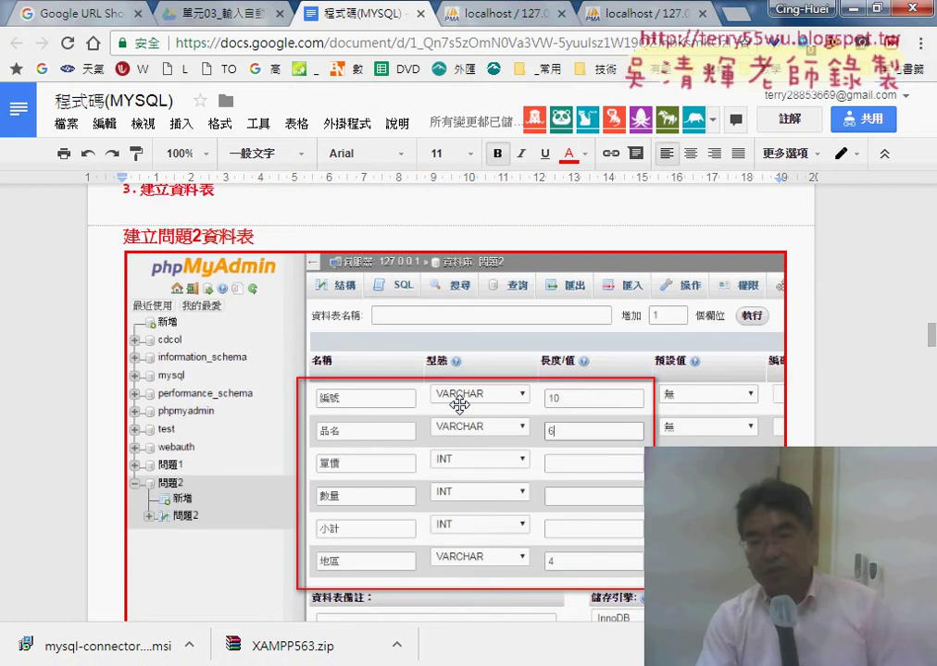
pyautogui.scroll(3, 408, 267)
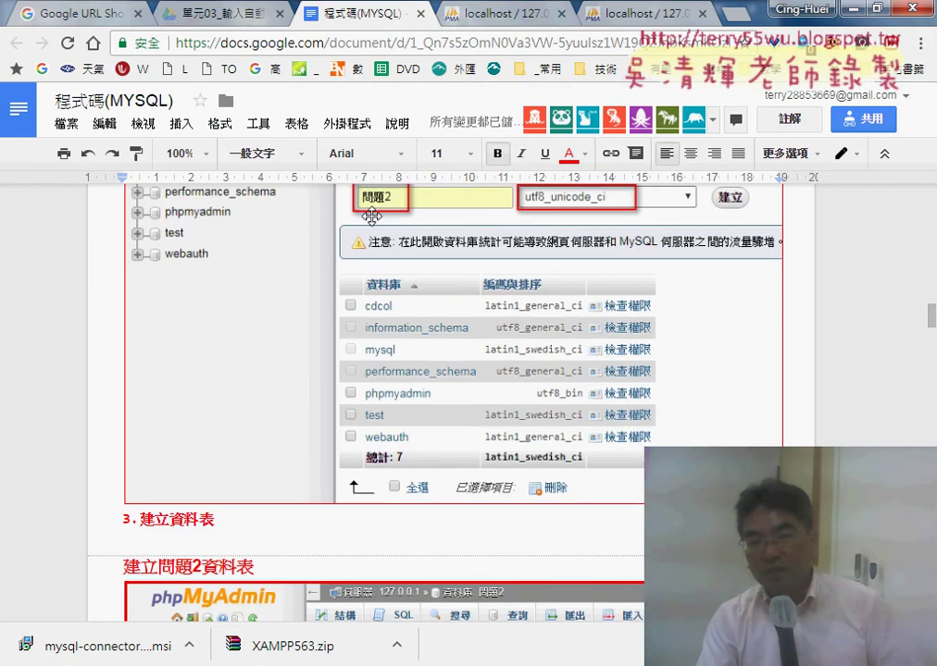
pyautogui.scroll(1, 371, 216)
pyautogui.scroll(-4, 507, 289)
pyautogui.scroll(-1, 515, 290)
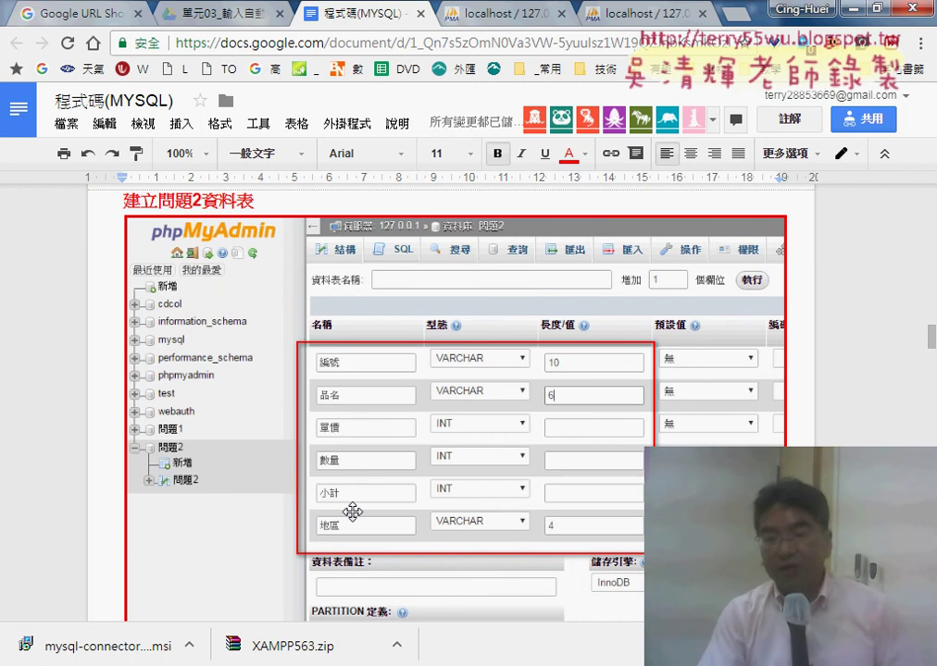
pyautogui.scroll(-3, 507, 470)
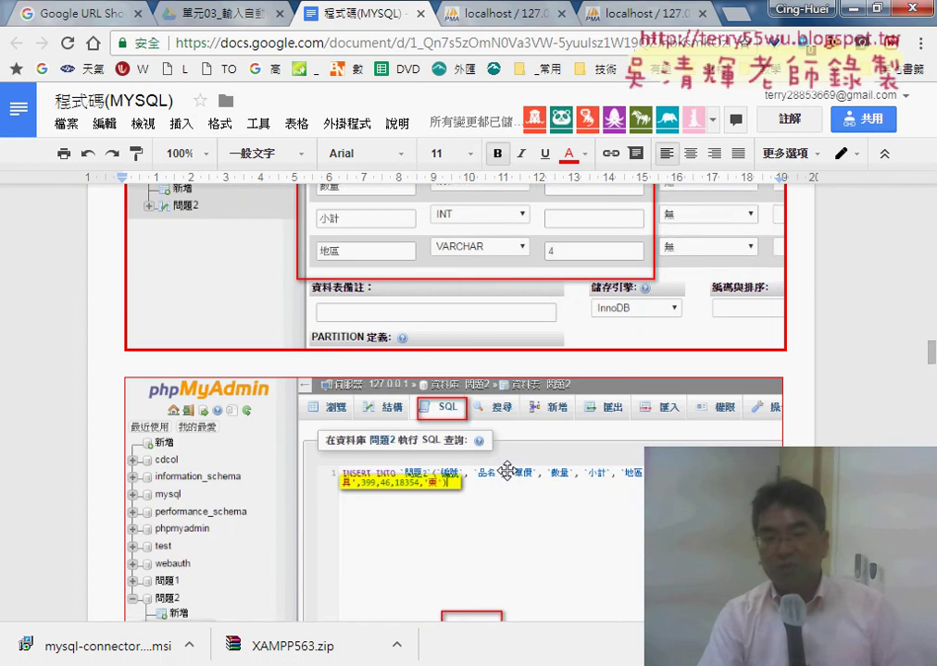
pyautogui.scroll(-2, 507, 470)
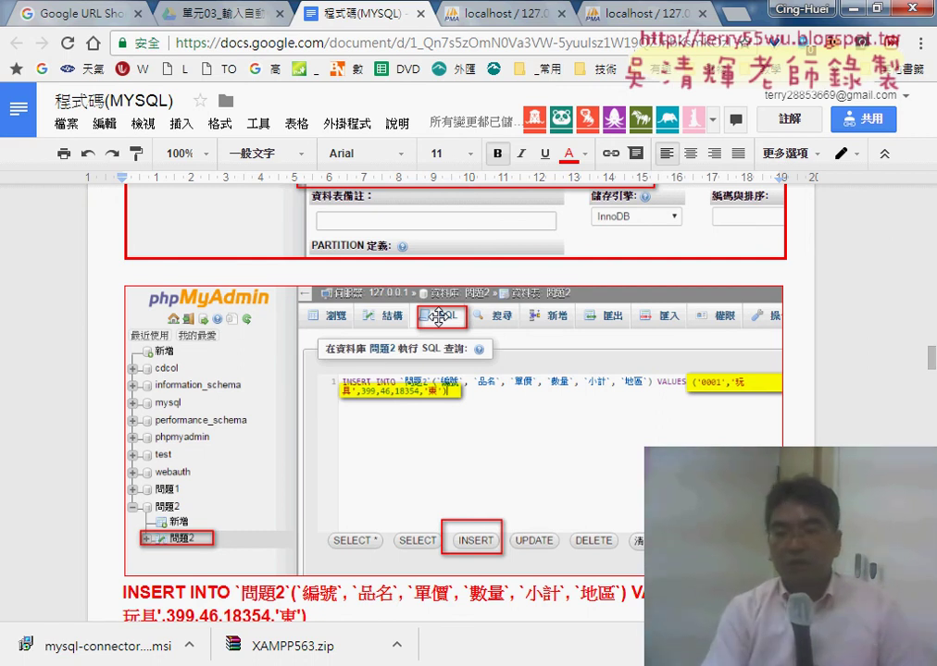
pyautogui.scroll(-2, 438, 317)
pyautogui.scroll(-1, 437, 318)
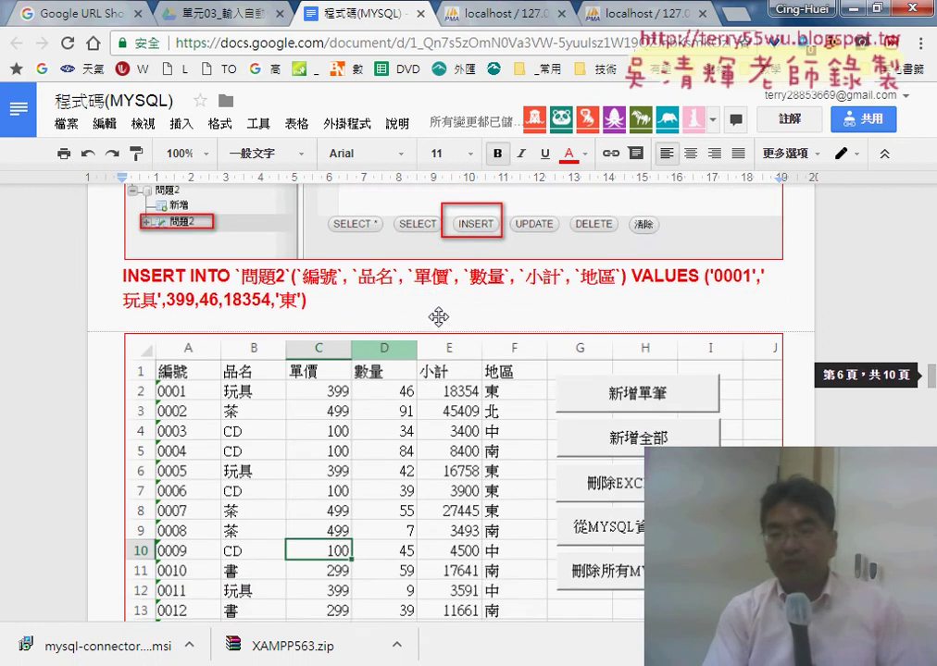
# Annotate the five macro buttons and the 程式碼 listing, clear the marks, and return to Excel
pyautogui.scroll(-1, 438, 318)
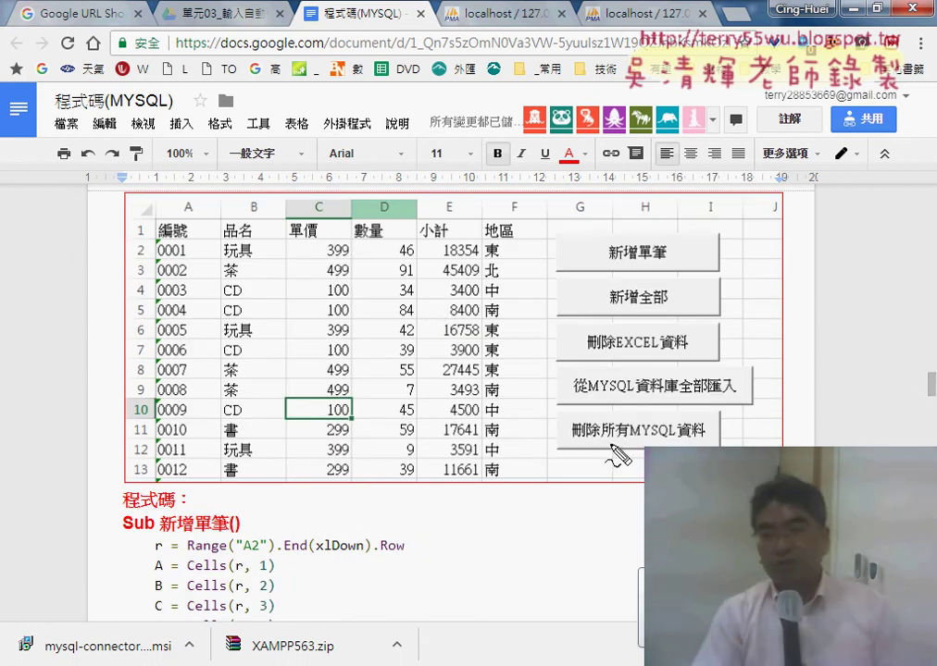
pyautogui.moveTo(619, 456)
pyautogui.mouseDown()
pyautogui.moveTo(568, 271)
pyautogui.moveTo(753, 268)
pyautogui.moveTo(611, 459)
pyautogui.mouseUp()
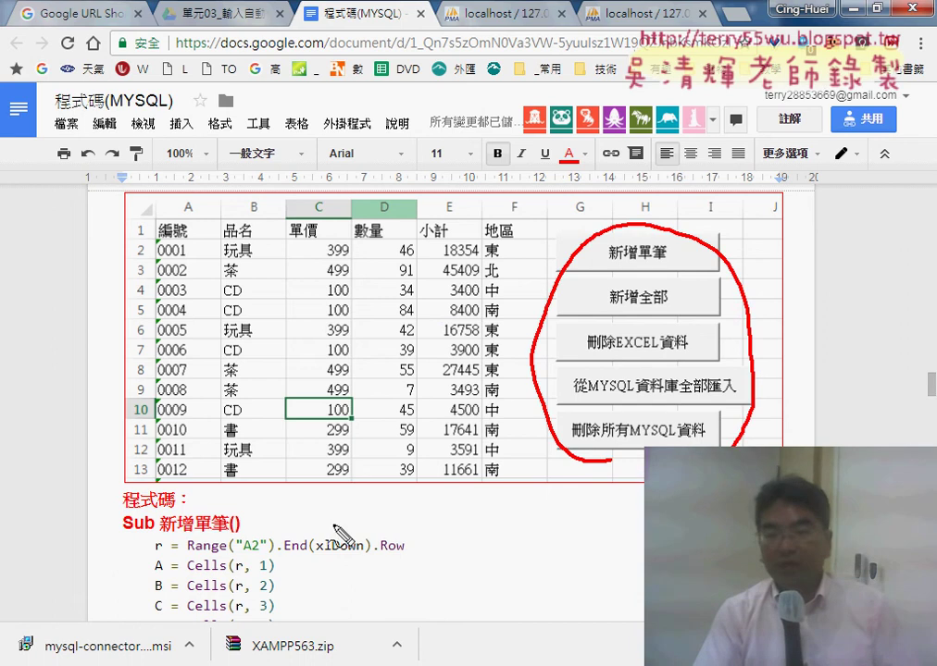
pyautogui.moveTo(132, 509); pyautogui.dragTo(173, 509)
pyautogui.moveTo(99, 488)
pyautogui.mouseDown()
pyautogui.moveTo(37, 555)
pyautogui.moveTo(92, 578)
pyautogui.mouseUp()
pyautogui.moveTo(83, 555); pyautogui.dragTo(70, 589)
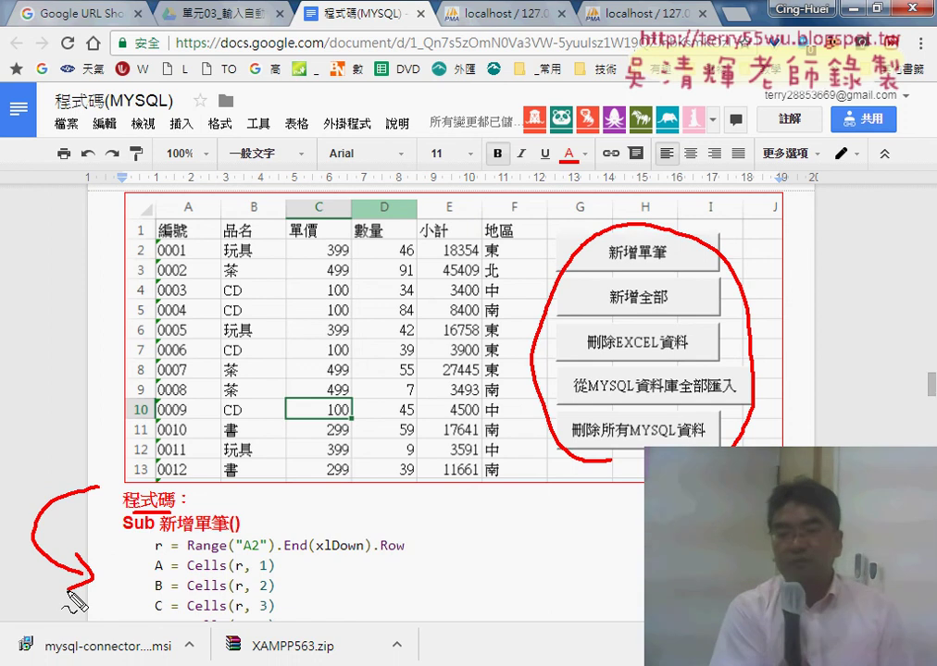
pyautogui.press('Escape')
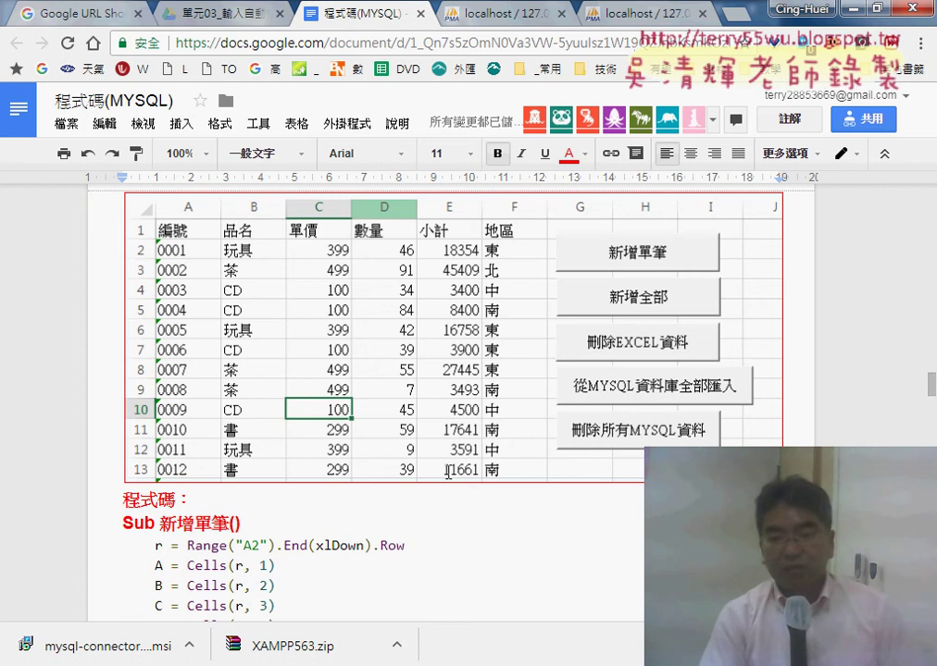
pyautogui.hotkey('alt', 'Tab')
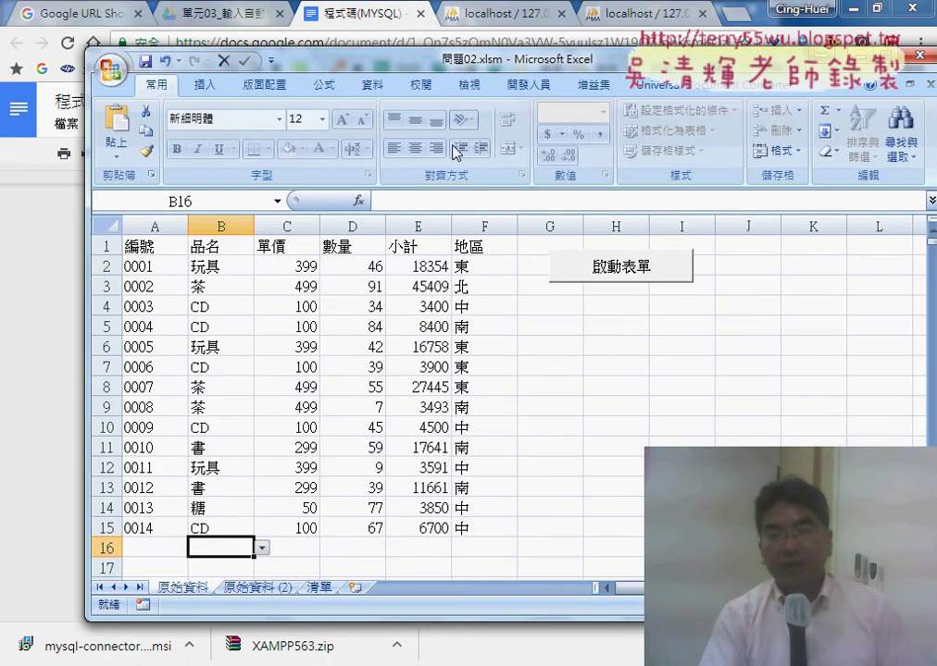
# Open the Visual Basic editor from the Developer tab and unlock VBAProject with its password
pyautogui.click(529, 84)
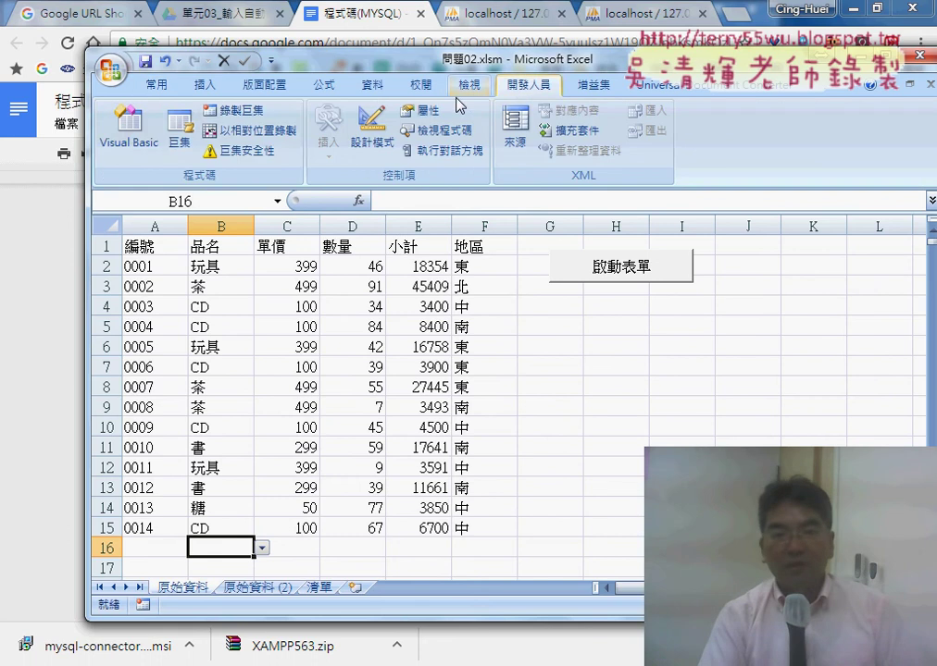
pyautogui.click(139, 142)
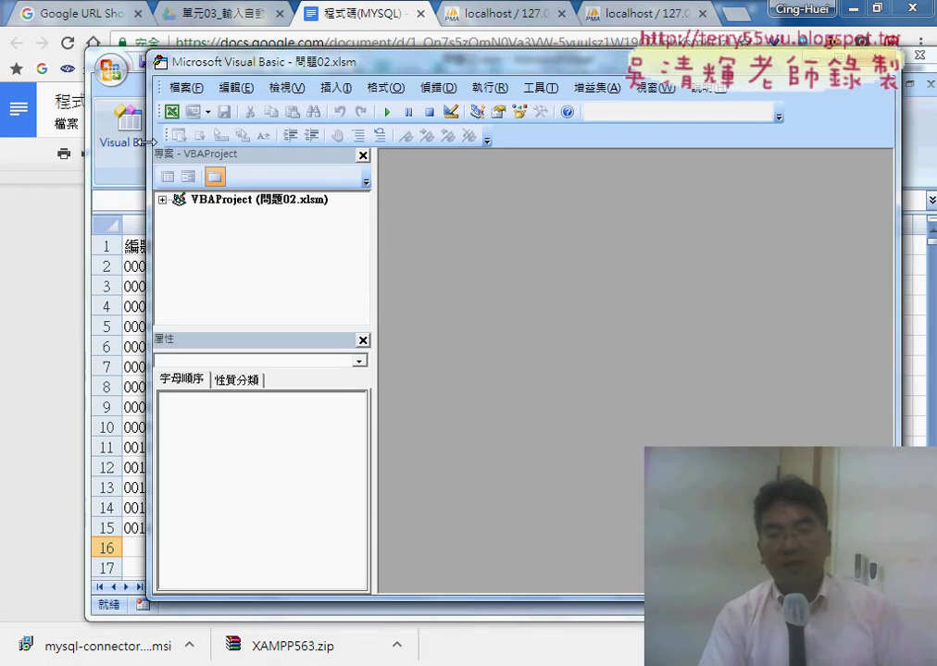
pyautogui.doubleClick(249, 201)
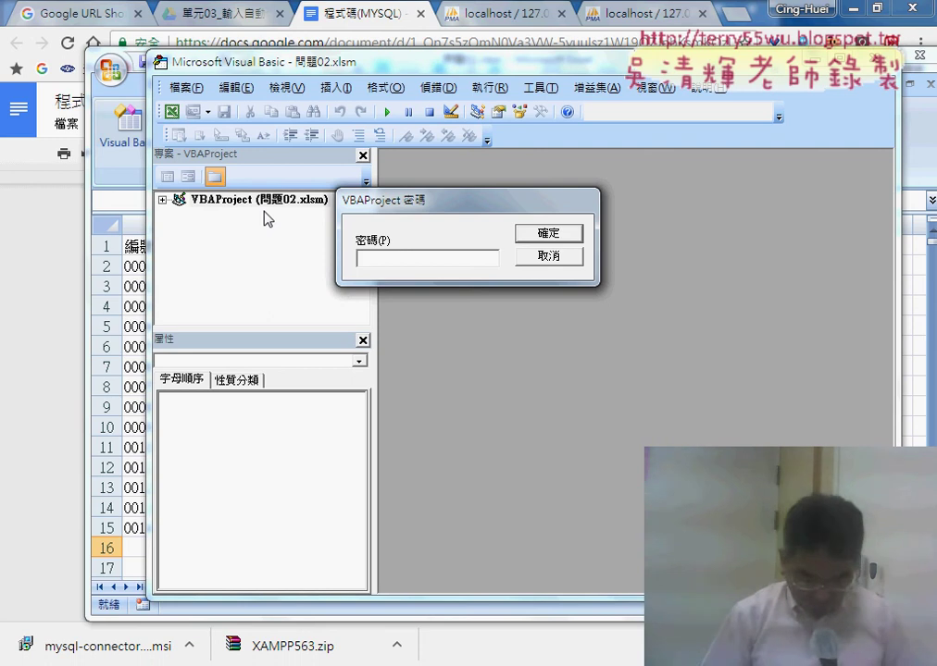
pyautogui.write('****')
pyautogui.press('Return')
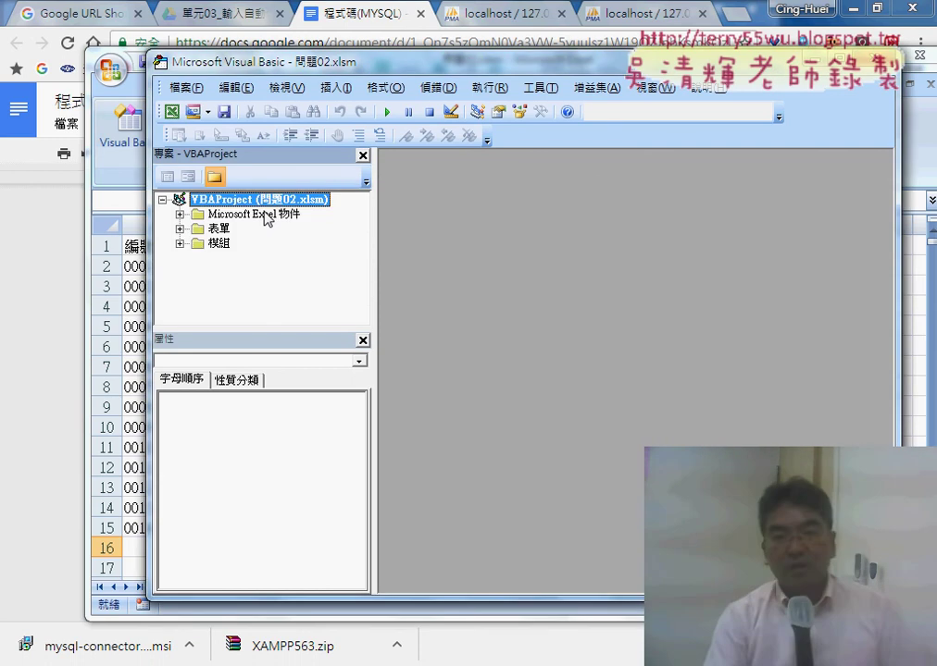
# Open Module1, delete the blank line above the 啟動表單 macro, and go back to the worksheet
pyautogui.click(221, 243)
pyautogui.doubleClick(223, 245)
pyautogui.doubleClick(241, 260)
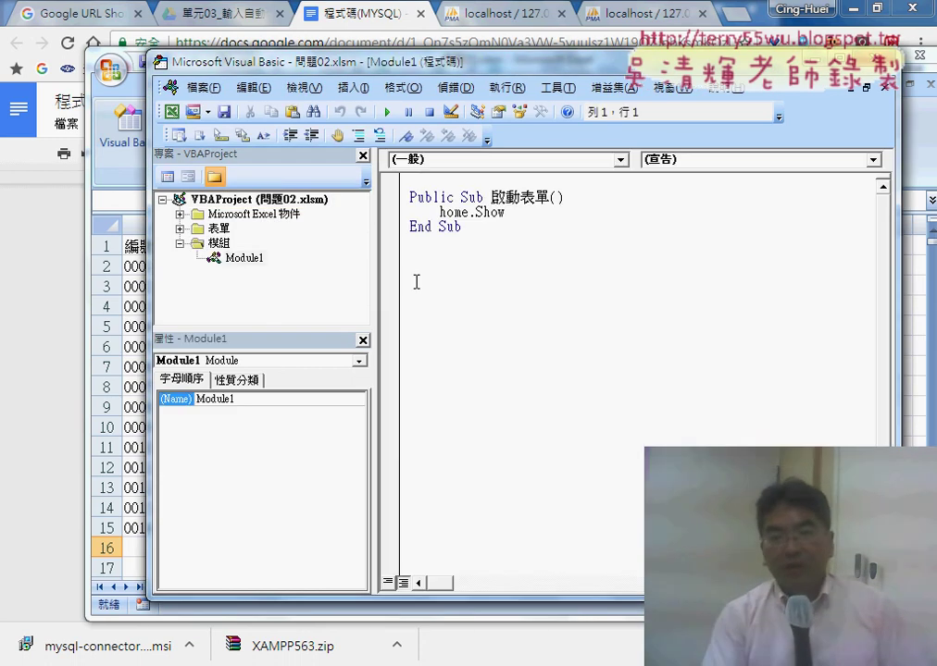
pyautogui.press('Delete')
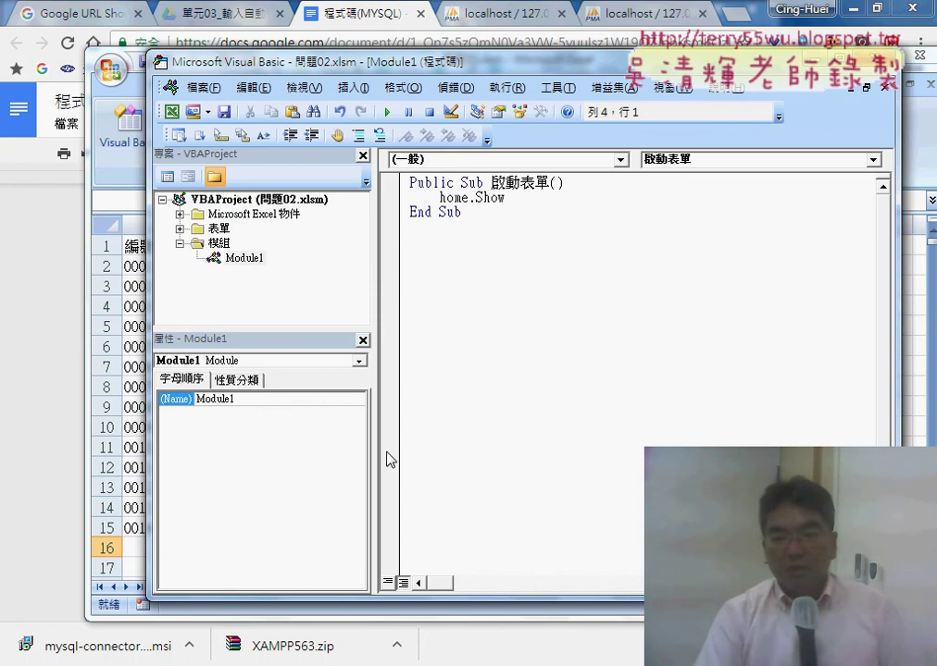
pyautogui.click(131, 498)
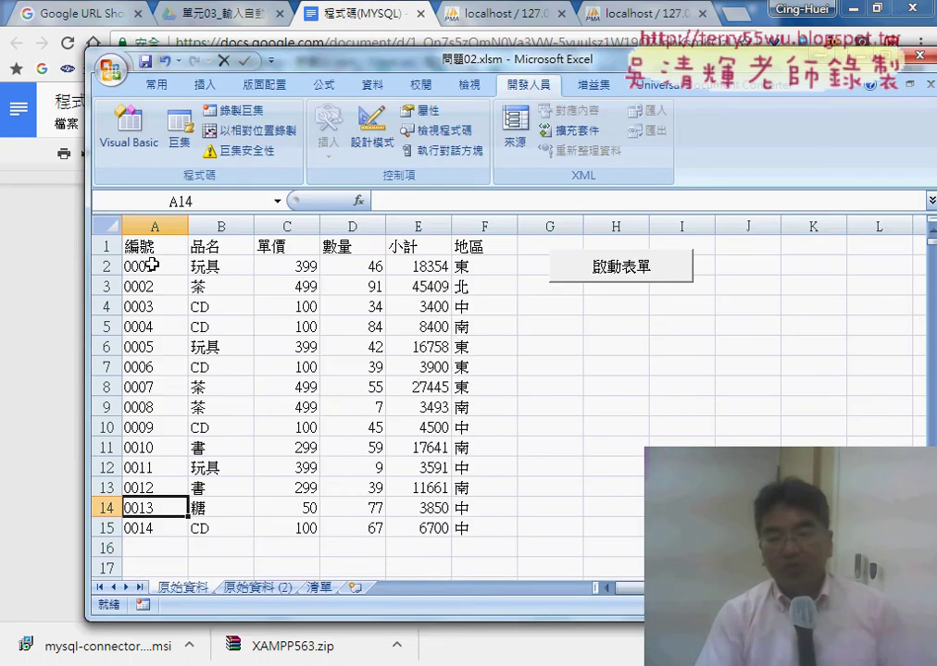
# Select the data block A2:F15, then reopen the Visual Basic editor showing Module1's 啟動表單 macro
pyautogui.click(152, 266)
pyautogui.moveTo(131, 528)
pyautogui.mouseDown()
pyautogui.moveTo(458, 537)
pyautogui.moveTo(472, 527)
pyautogui.mouseUp()
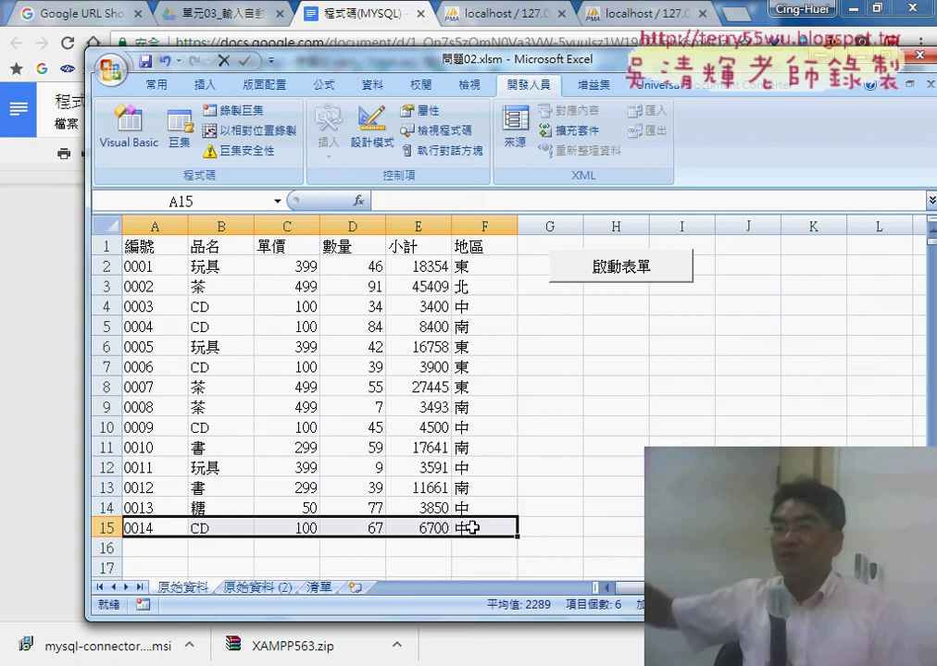
pyautogui.moveTo(153, 268); pyautogui.dragTo(463, 529)
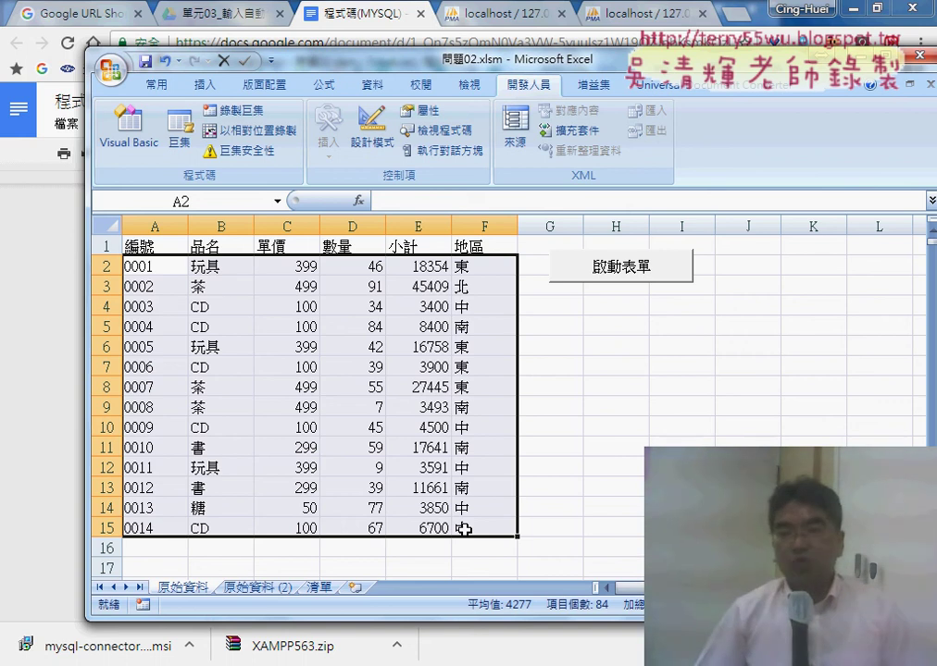
pyautogui.click(130, 139)
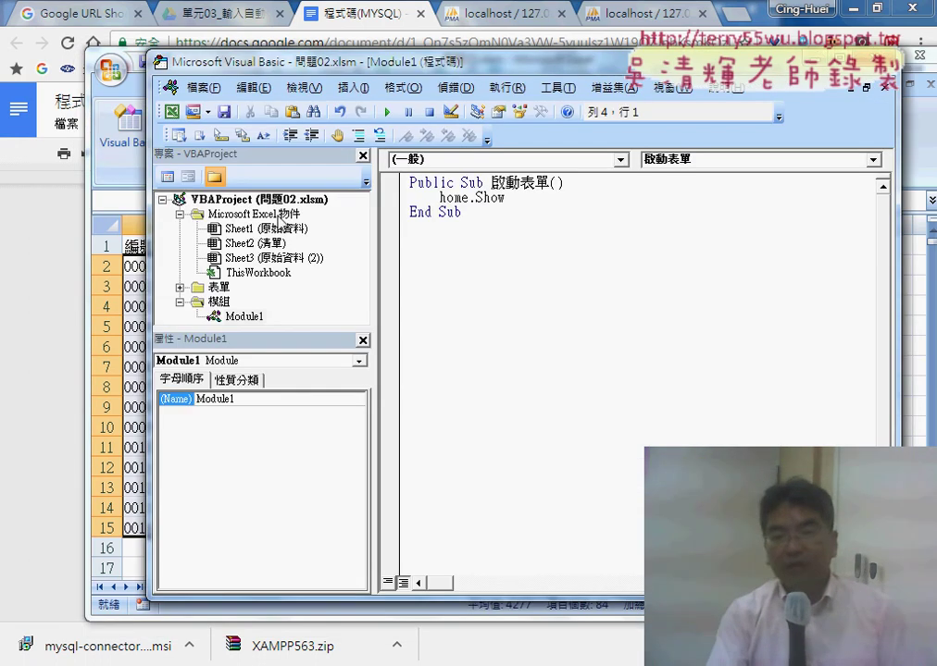
# Bring the Google Docs code listing forward and place the cursor before Sub 新增單筆
pyautogui.click(47, 527)
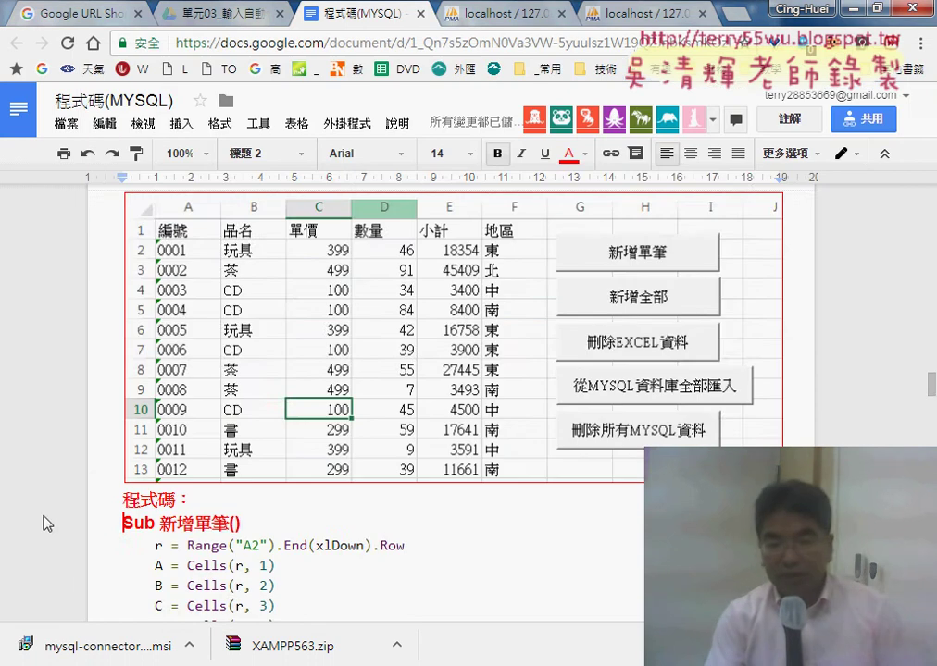
pyautogui.scroll(-3, 116, 413)
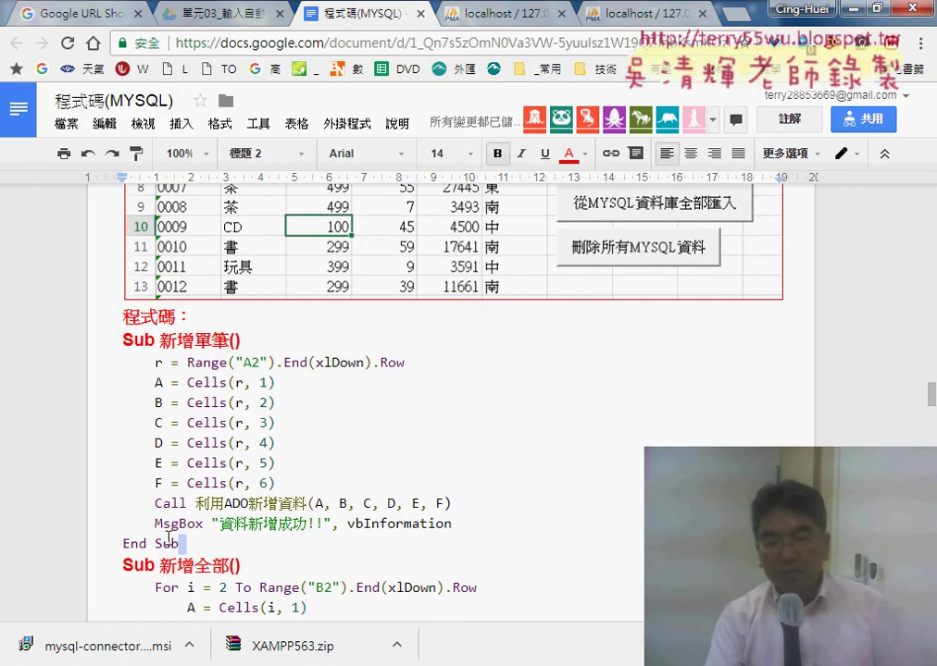
pyautogui.scroll(-3, 169, 537)
pyautogui.click(277, 469)
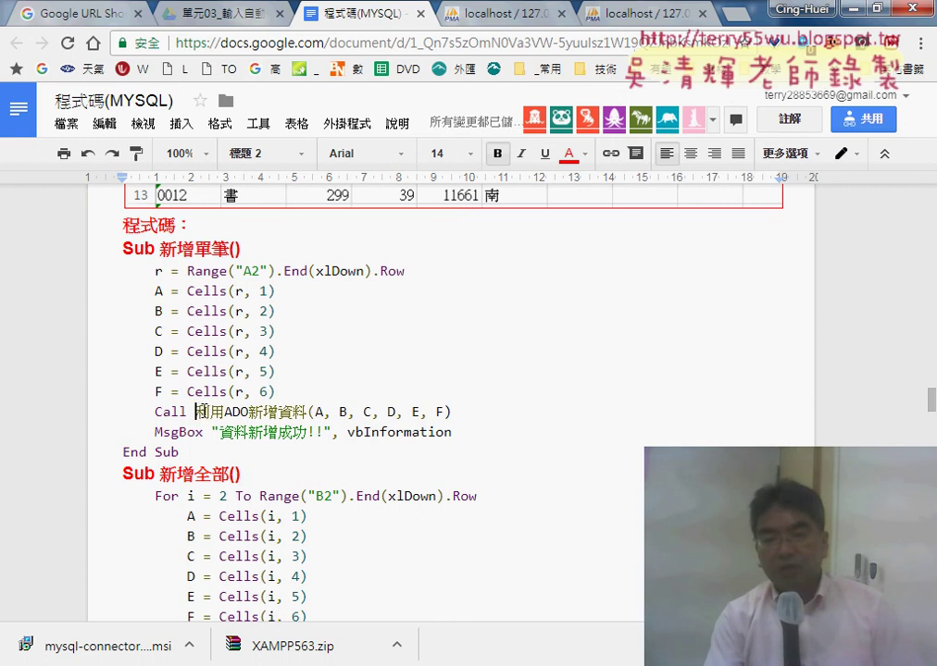
pyautogui.moveTo(196, 412); pyautogui.dragTo(294, 416)
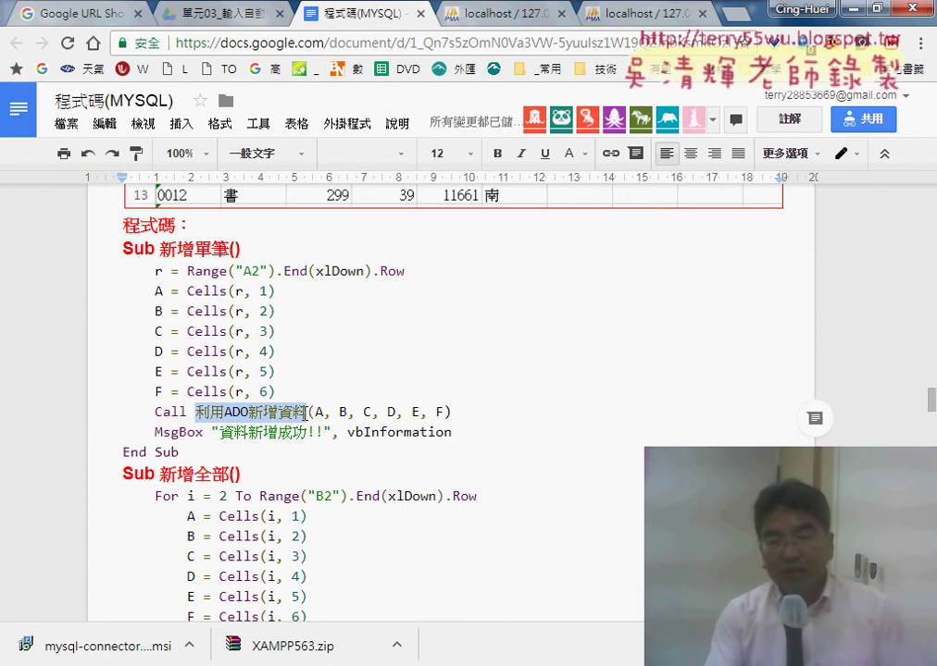
# Select through End Sub of 利用ADO新增資料, copy the code, and return to the Visual Basic editor
pyautogui.scroll(-3, 306, 414)
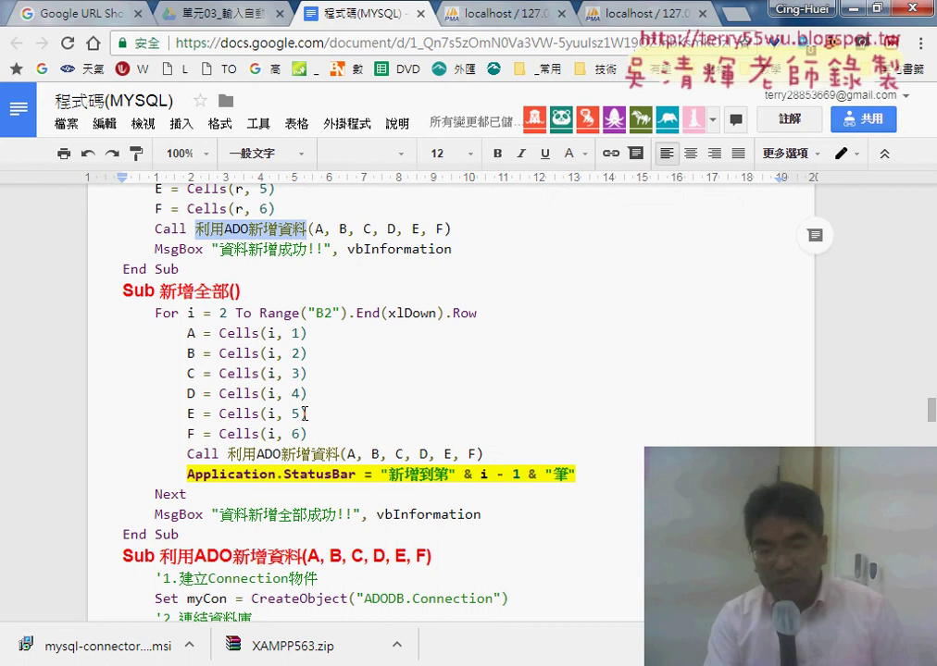
pyautogui.scroll(-2, 306, 414)
pyautogui.scroll(3, 213, 463)
pyautogui.scroll(2, 194, 439)
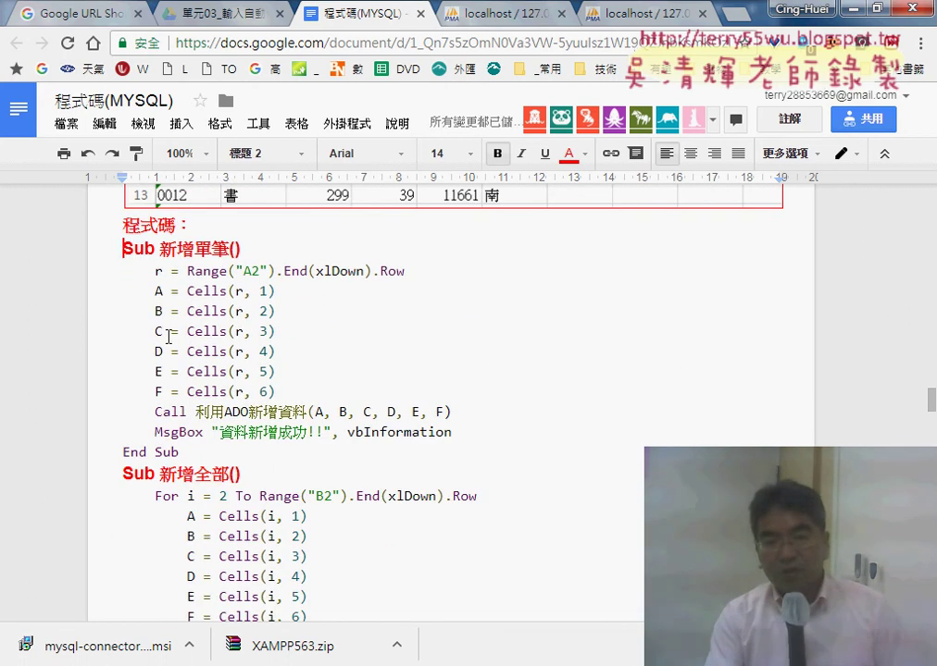
pyautogui.scroll(-2, 169, 337)
pyautogui.scroll(-1, 168, 409)
pyautogui.scroll(-4, 185, 435)
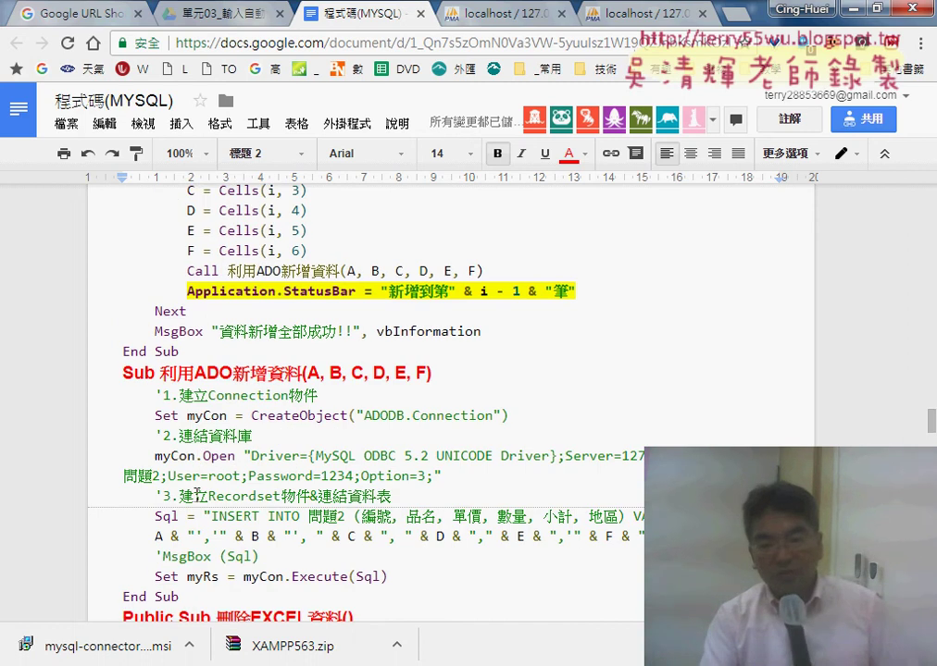
pyautogui.scroll(-2, 196, 495)
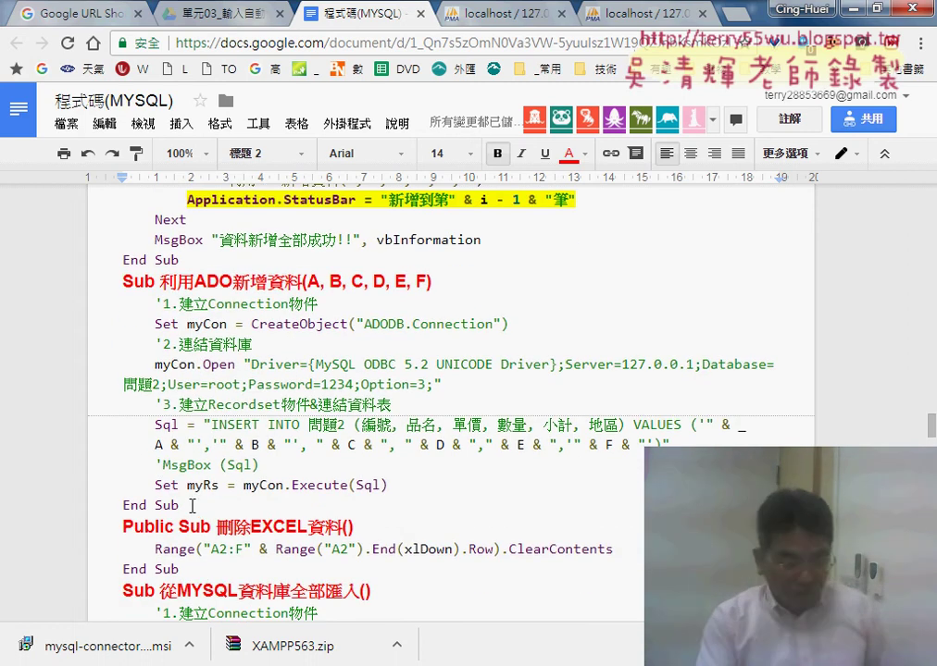
pyautogui.keyDown('shift'); pyautogui.click(191, 506); pyautogui.keyUp('shift')
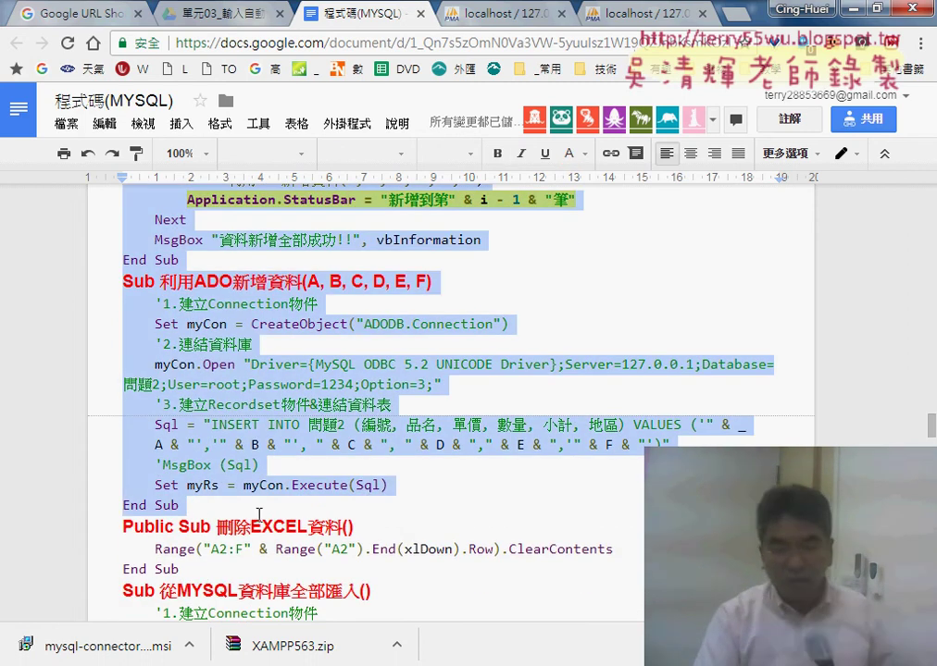
pyautogui.hotkey('alt', 'Tab')
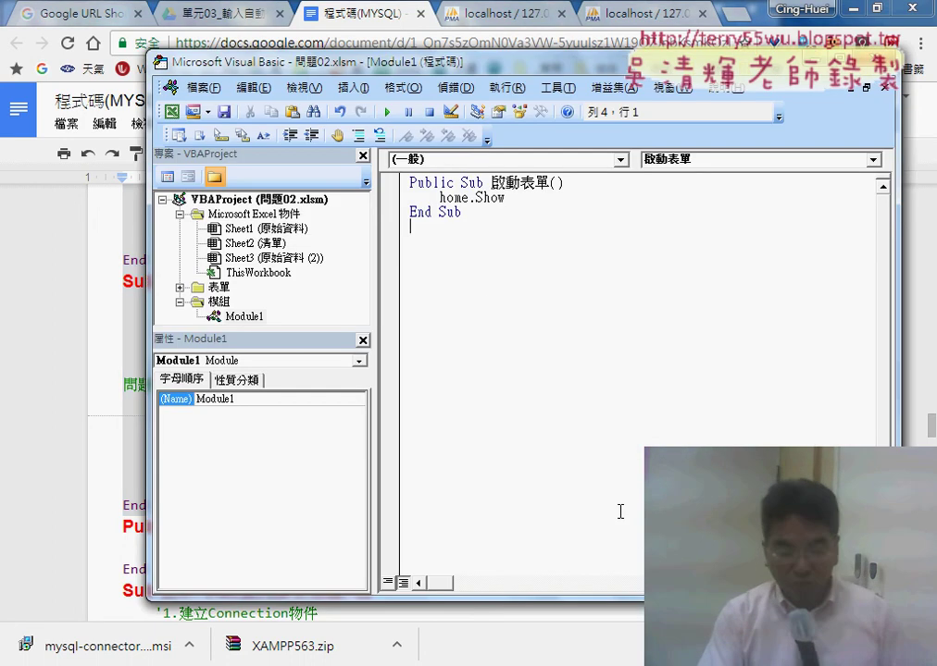
# Paste 新增單筆, 新增全部 and 利用ADO新增資料 below 啟動表單 in Module1 and widen the code pane
pyautogui.hotkey('ctrl', 'v')
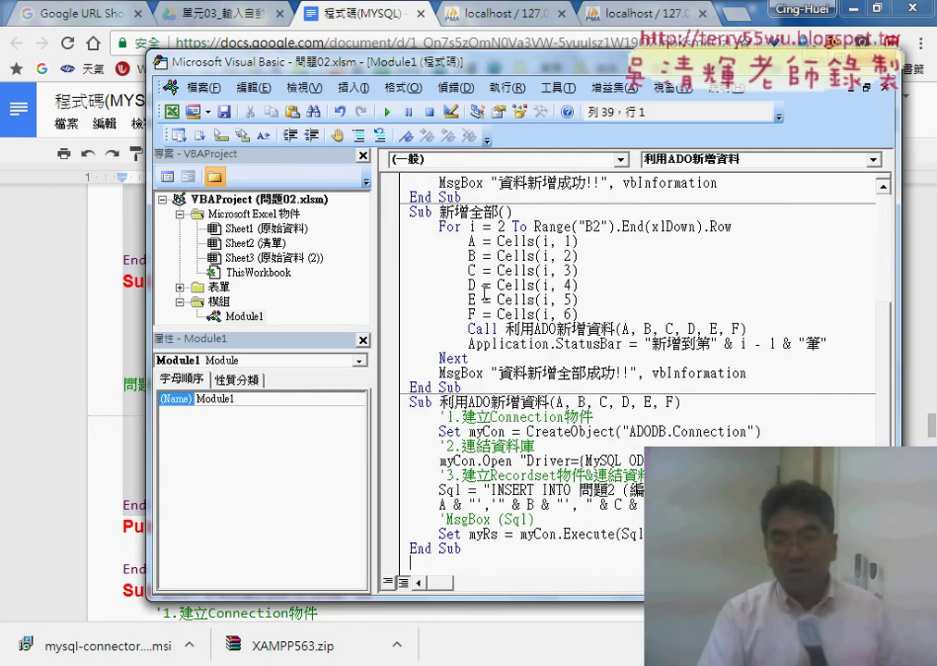
pyautogui.scroll(2, 483, 290)
pyautogui.scroll(2, 483, 289)
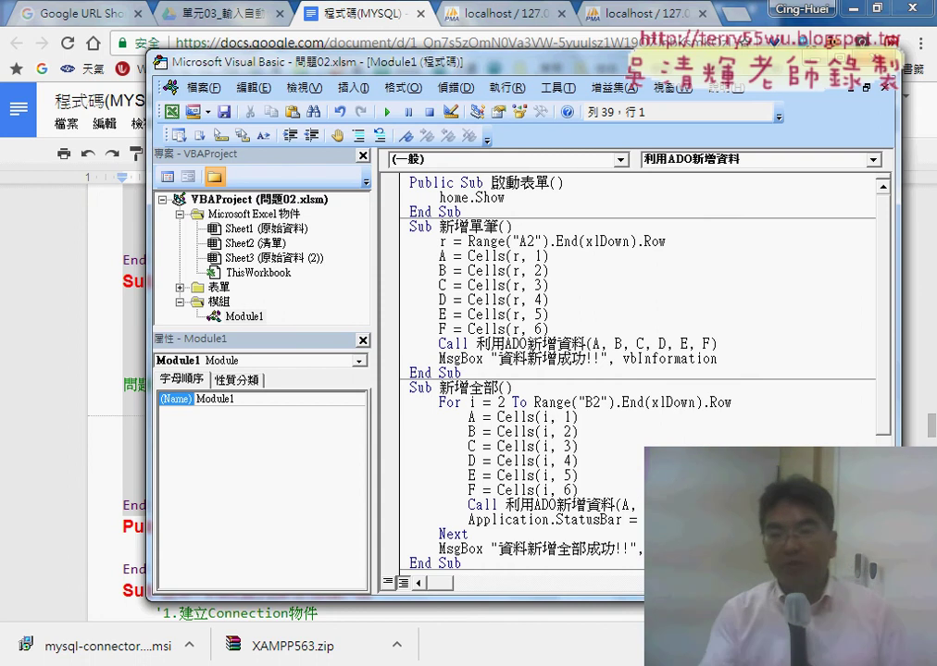
pyautogui.doubleClick(510, 343)
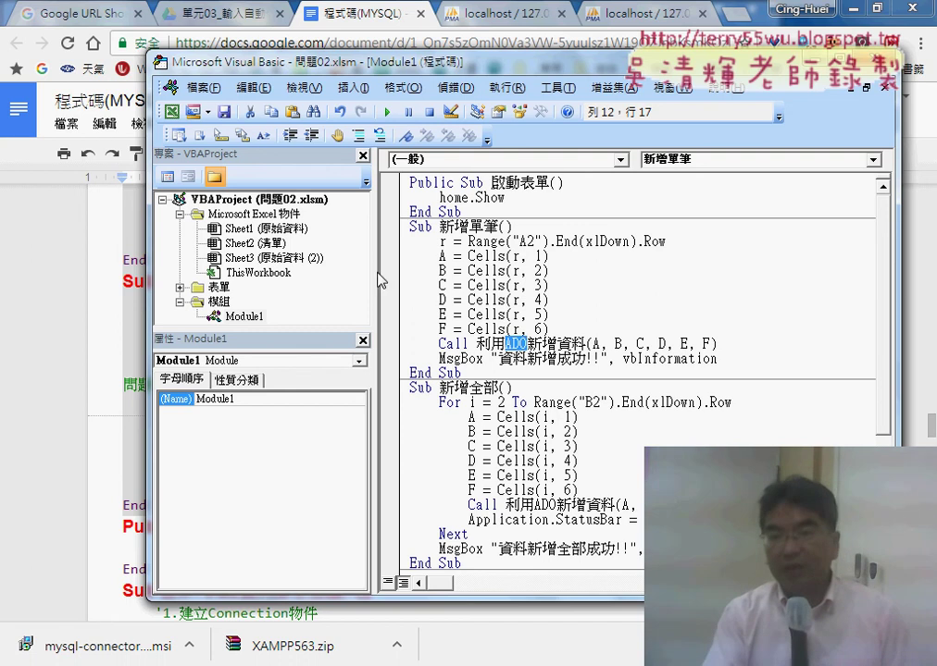
pyautogui.moveTo(376, 270); pyautogui.dragTo(339, 268)
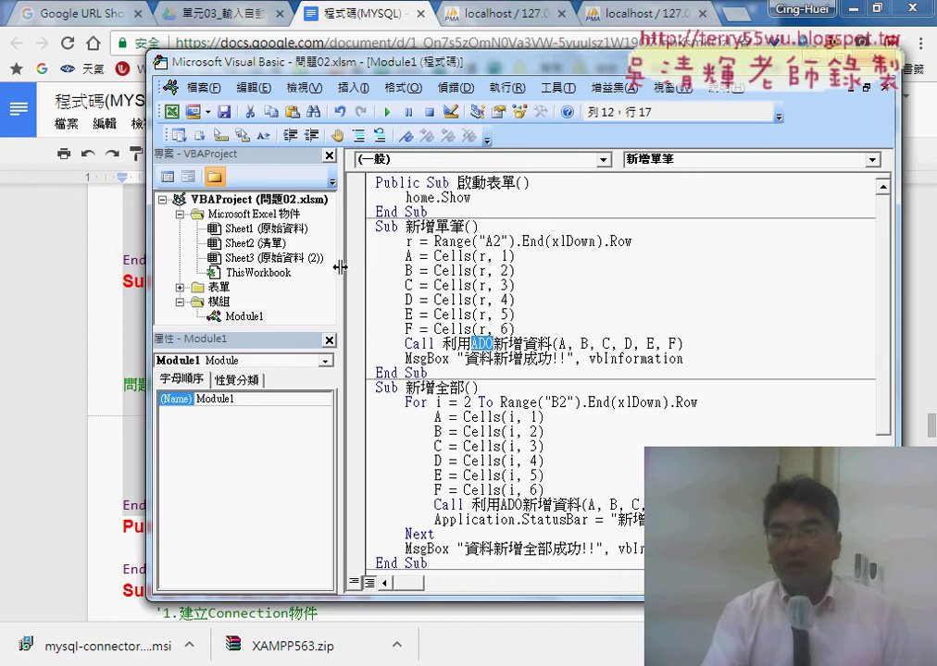
pyautogui.click(674, 15)
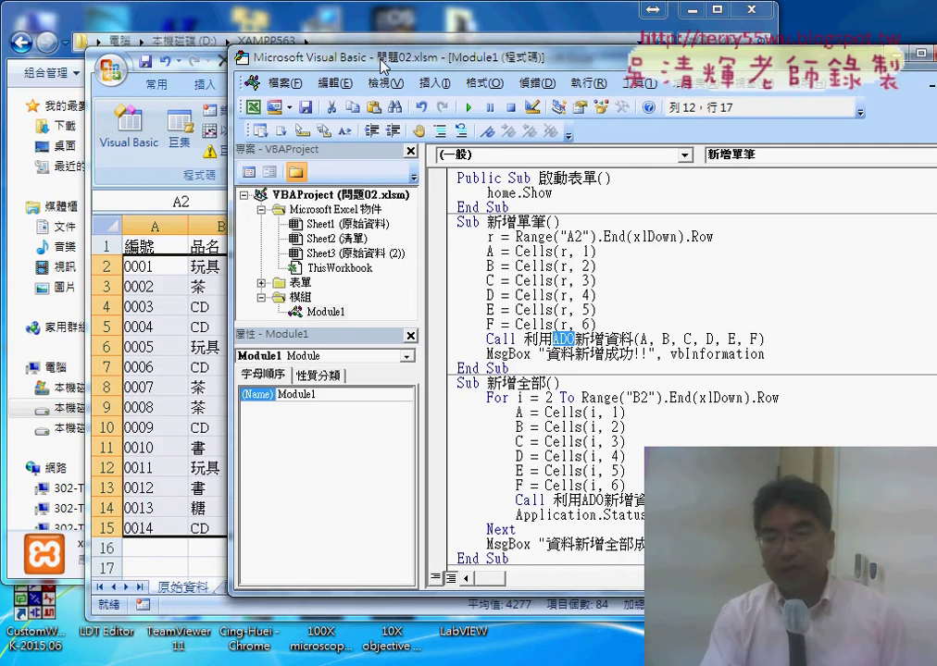
pyautogui.moveTo(296, 70); pyautogui.dragTo(416, 69)
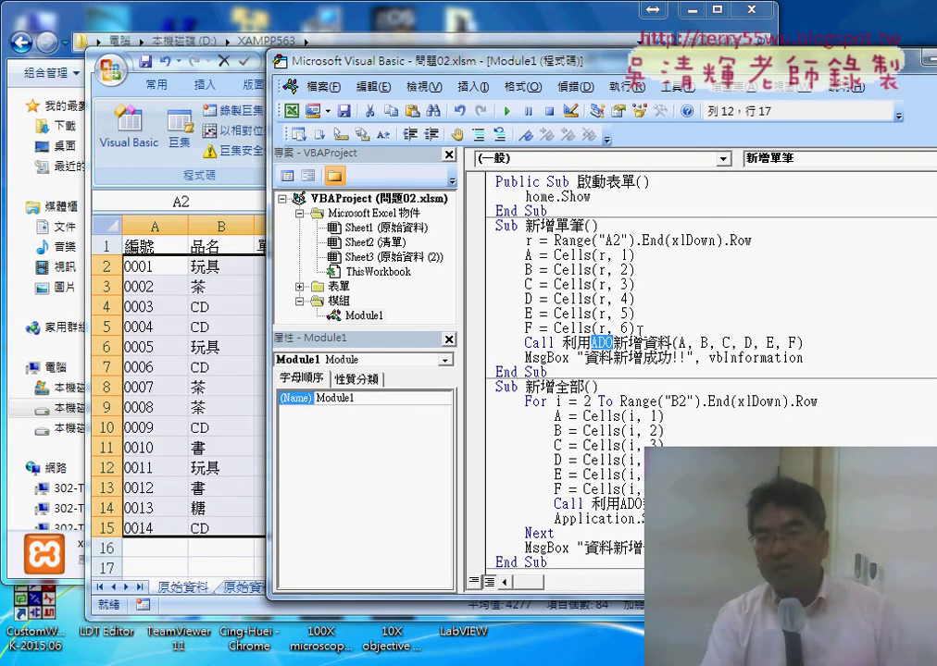
pyautogui.moveTo(640, 329); pyautogui.dragTo(488, 261)
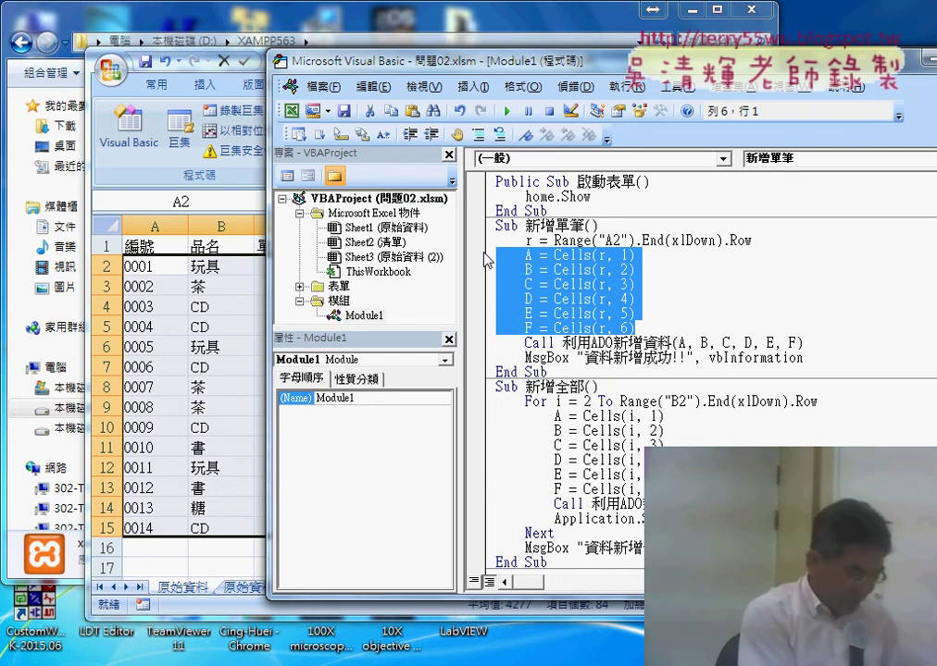
pyautogui.moveTo(488, 261); pyautogui.dragTo(448, 243)
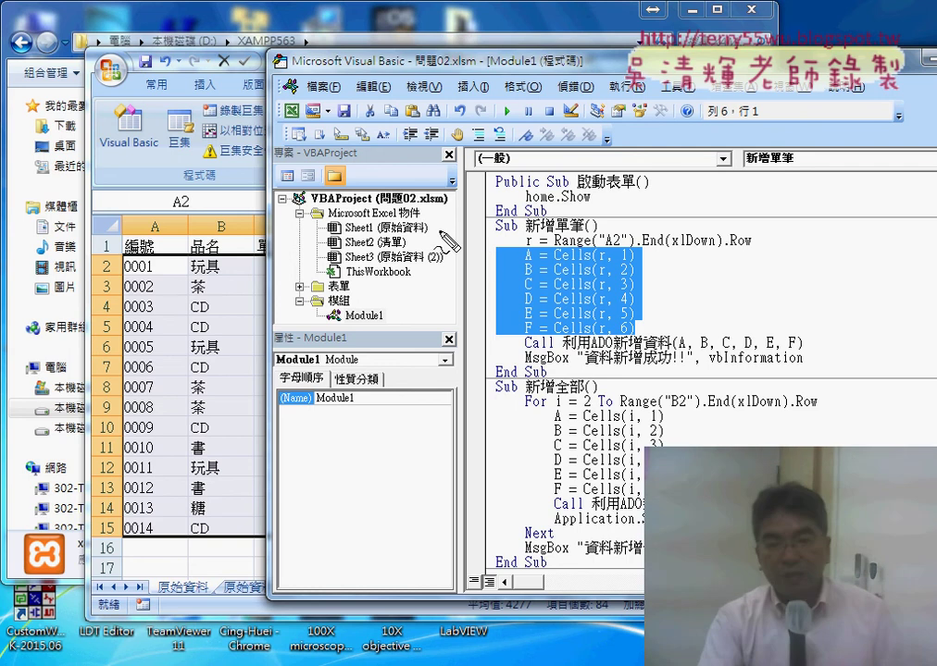
pyautogui.moveTo(160, 258)
pyautogui.mouseDown()
pyautogui.moveTo(153, 370)
pyautogui.moveTo(165, 350)
pyautogui.mouseUp()
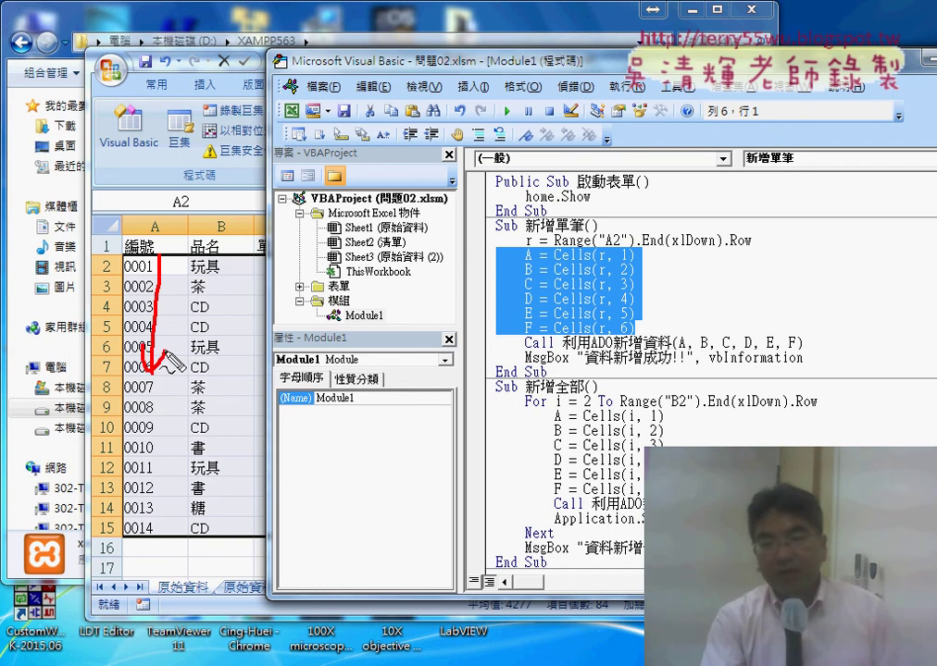
pyautogui.moveTo(530, 231)
pyautogui.mouseDown()
pyautogui.moveTo(534, 243)
pyautogui.moveTo(748, 248)
pyautogui.mouseUp()
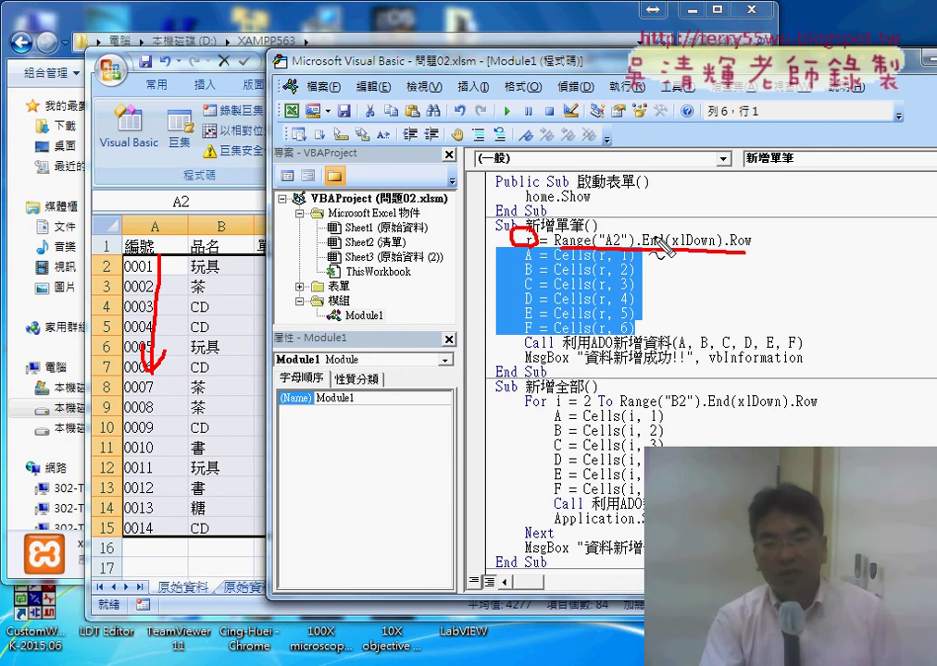
pyautogui.moveTo(104, 537); pyautogui.dragTo(109, 520)
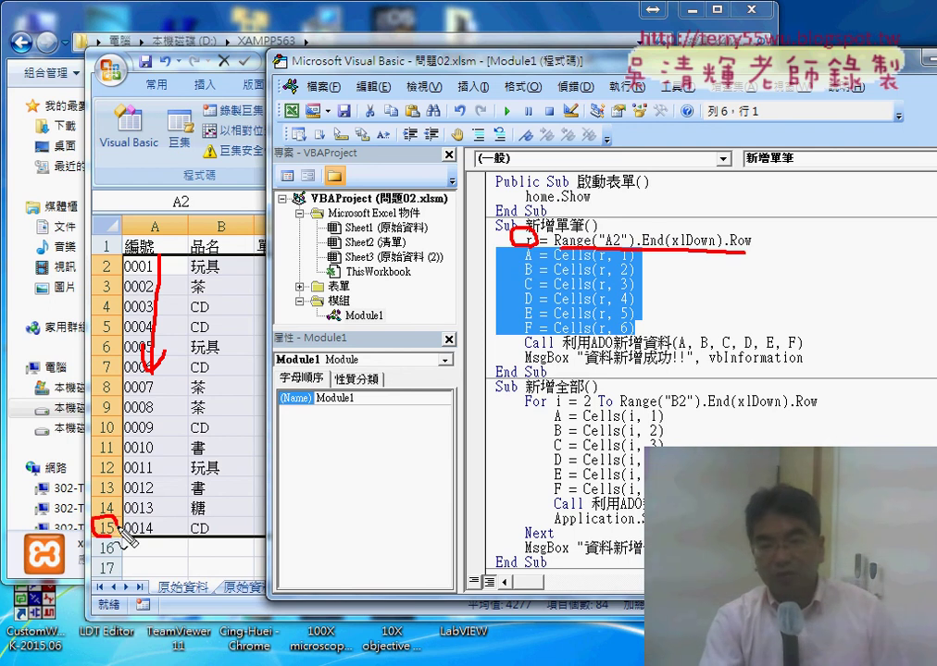
pyautogui.moveTo(659, 220); pyautogui.dragTo(546, 225)
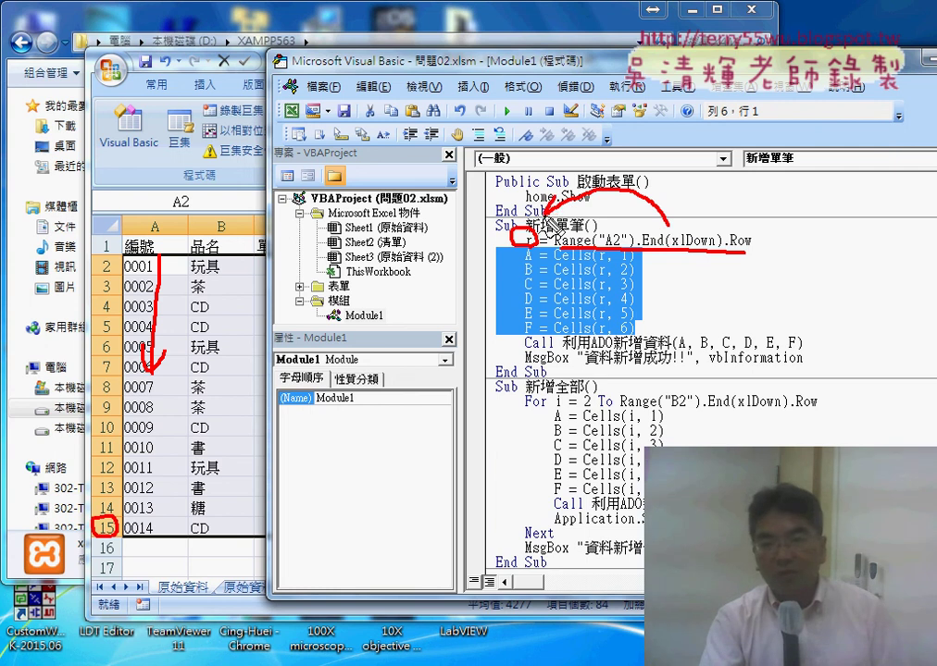
pyautogui.moveTo(493, 200)
pyautogui.mouseDown()
pyautogui.moveTo(515, 208)
pyautogui.moveTo(510, 222)
pyautogui.mouseUp()
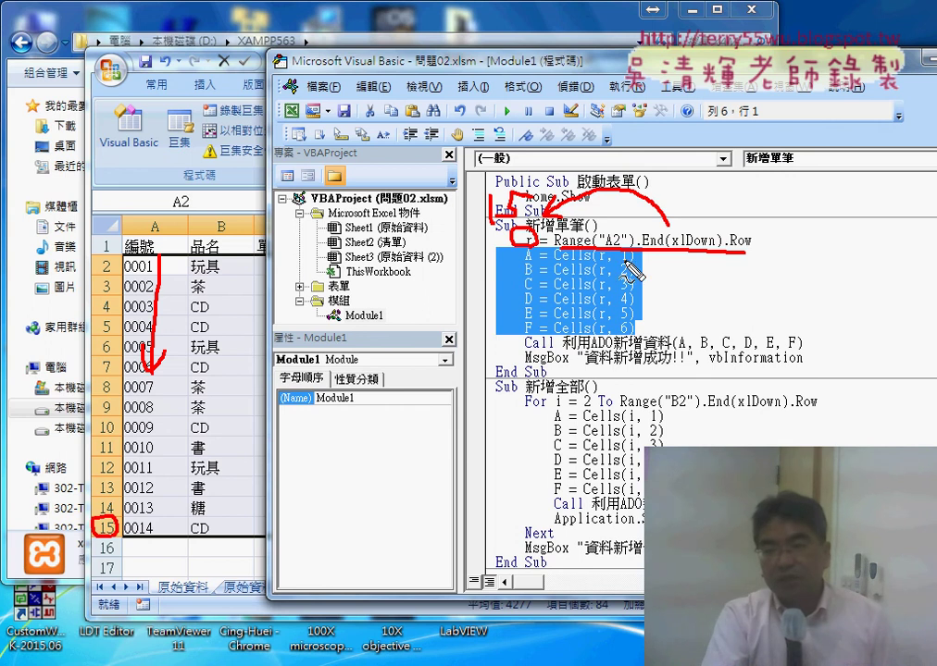
pyautogui.moveTo(629, 341); pyautogui.dragTo(639, 285)
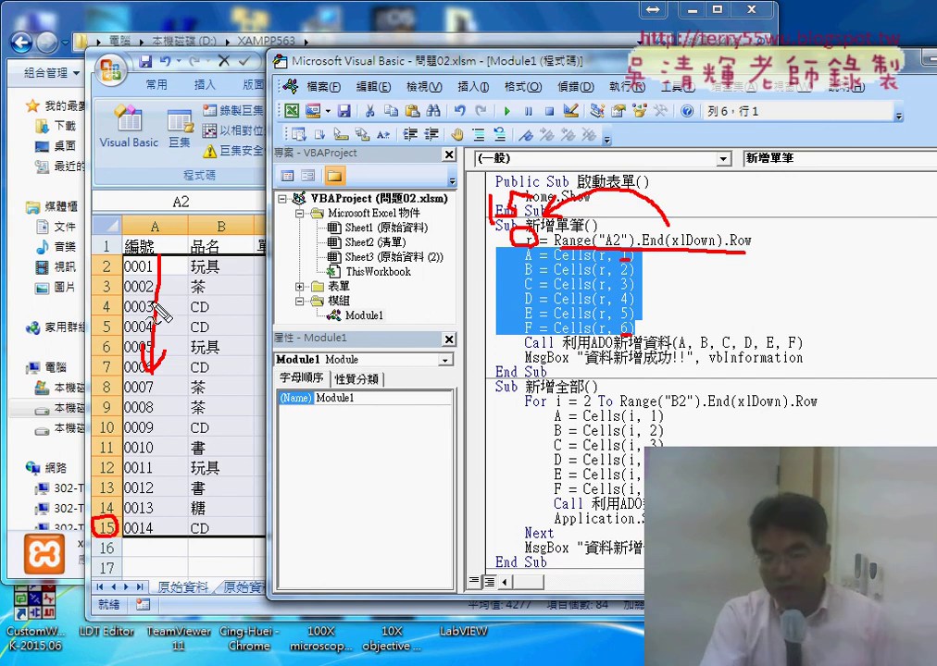
pyautogui.moveTo(139, 516); pyautogui.dragTo(155, 548)
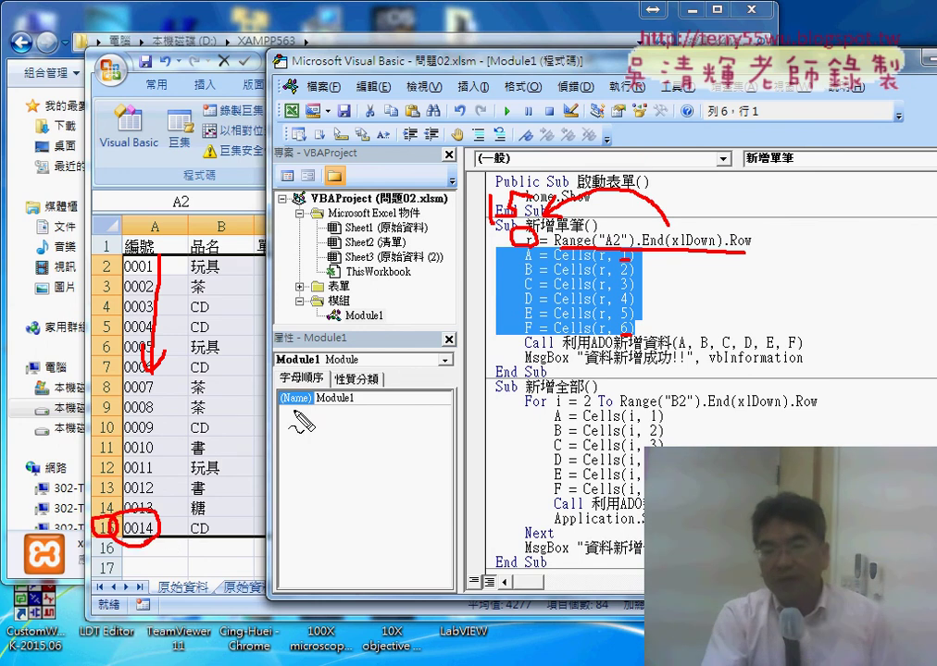
pyautogui.moveTo(139, 218); pyautogui.dragTo(172, 237)
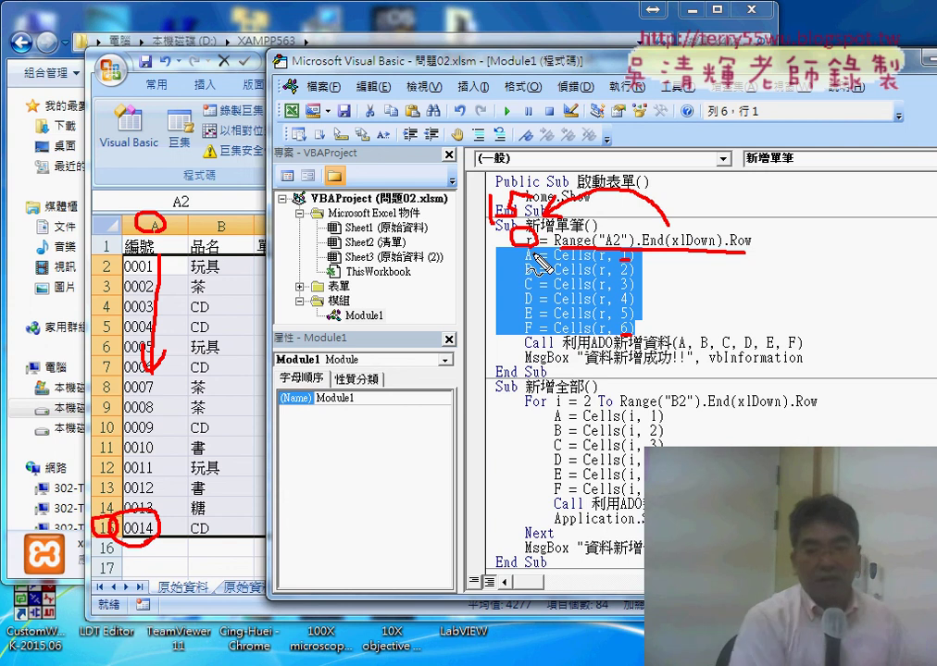
pyautogui.press('Escape')
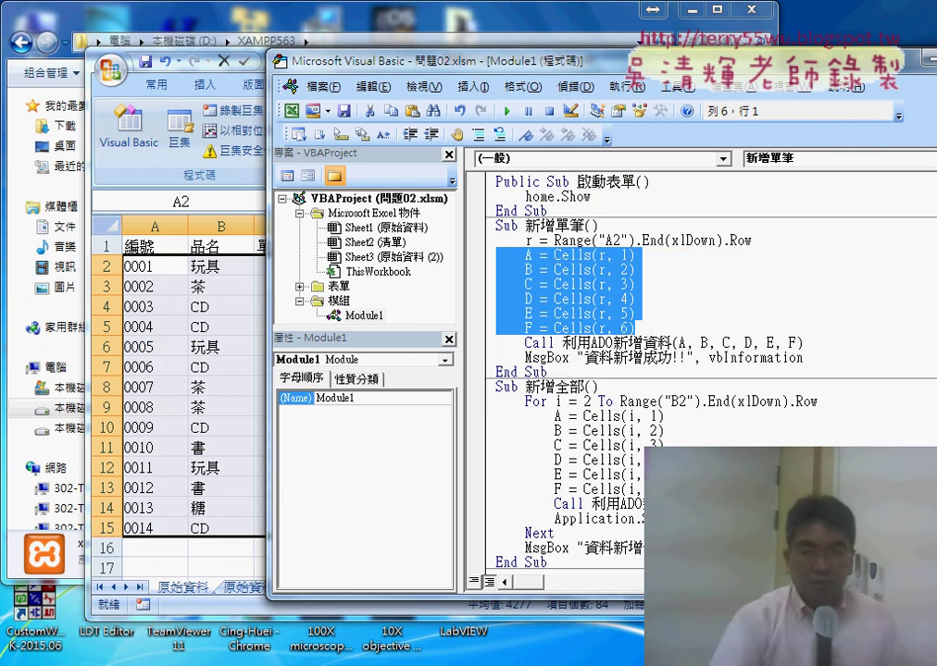
pyautogui.click(525, 254)
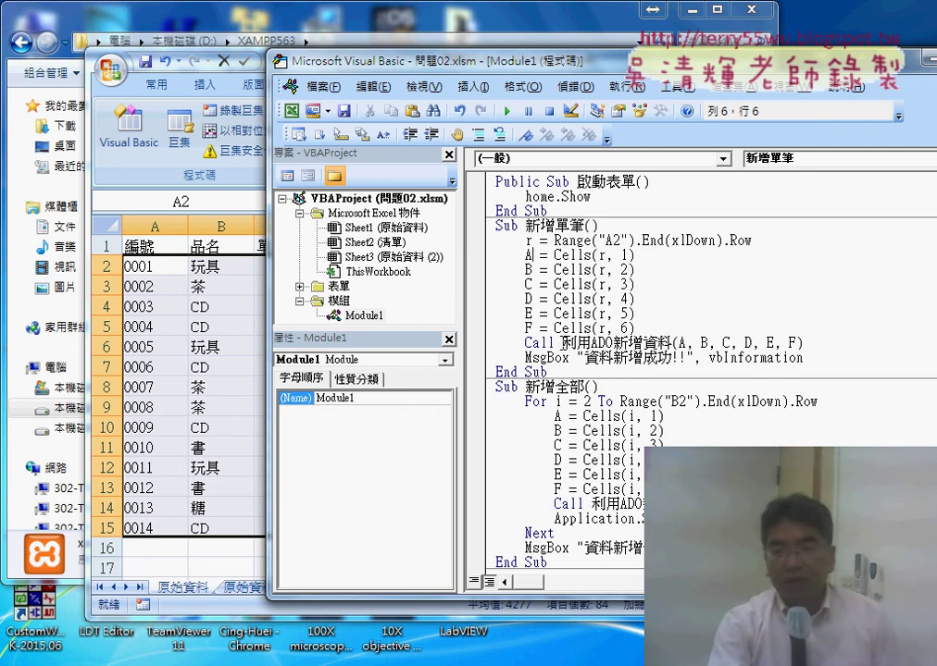
pyautogui.moveTo(562, 342); pyautogui.dragTo(642, 342)
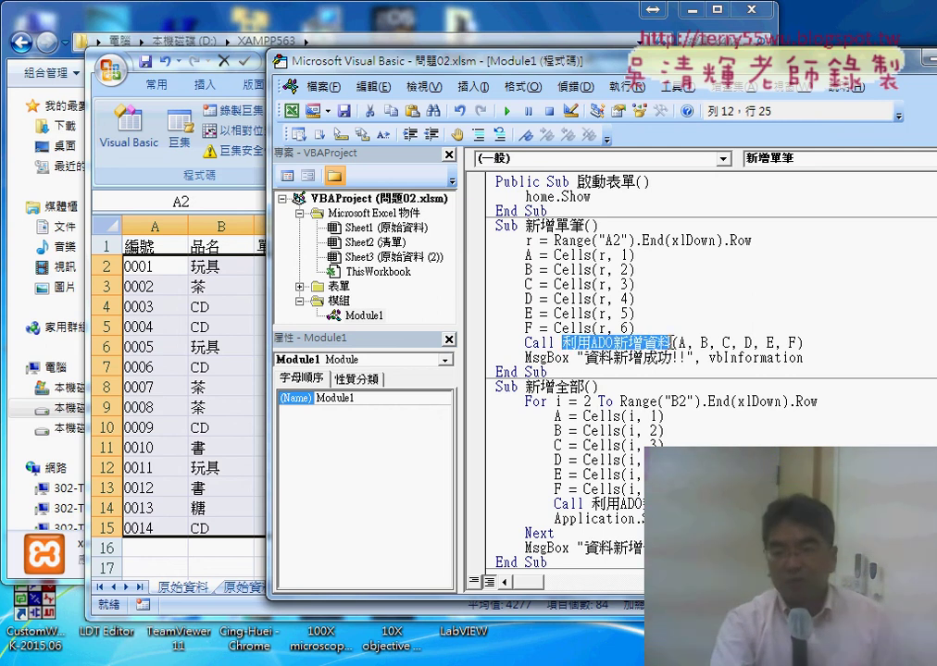
pyautogui.scroll(-1, 681, 342)
pyautogui.scroll(-2, 680, 343)
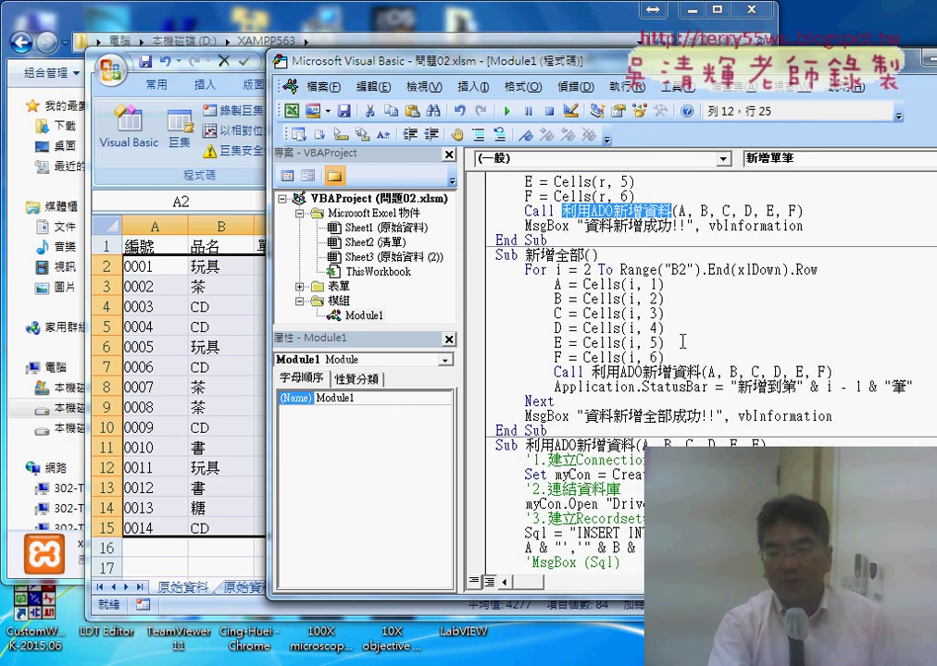
pyautogui.scroll(-2, 680, 342)
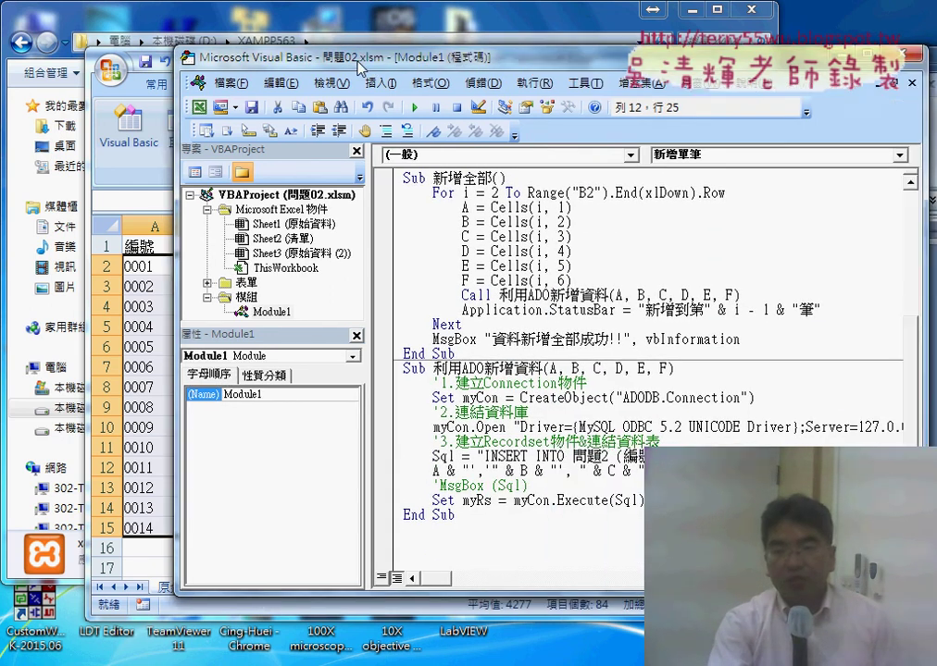
pyautogui.moveTo(466, 78); pyautogui.dragTo(297, 75)
pyautogui.moveTo(853, 279); pyautogui.dragTo(886, 279)
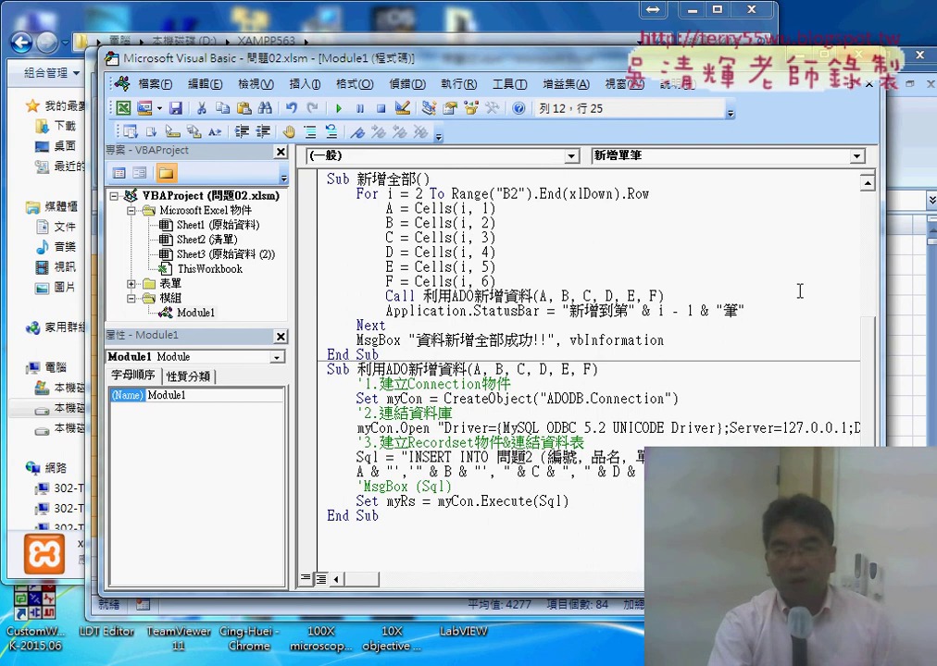
pyautogui.scroll(2, 725, 317)
pyautogui.moveTo(248, 57); pyautogui.dragTo(456, 55)
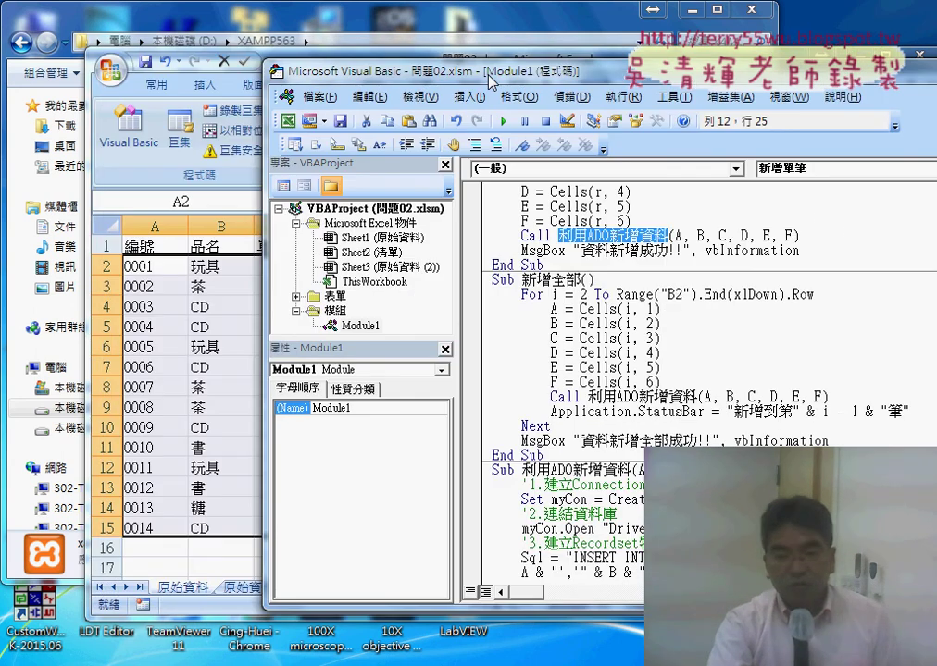
pyautogui.click(139, 528)
pyautogui.moveTo(139, 527); pyautogui.dragTo(463, 540)
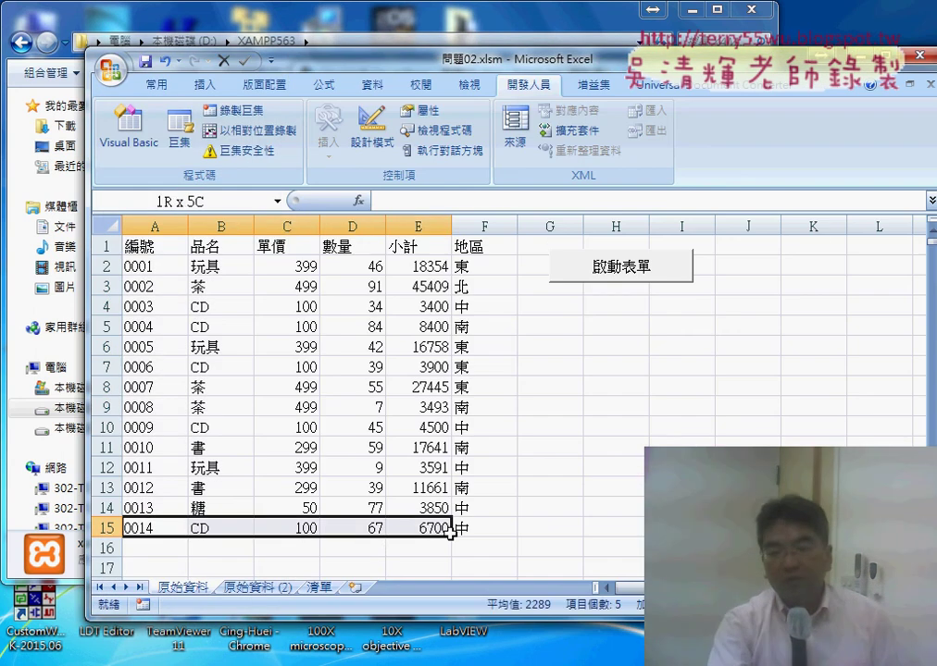
pyautogui.click(630, 542)
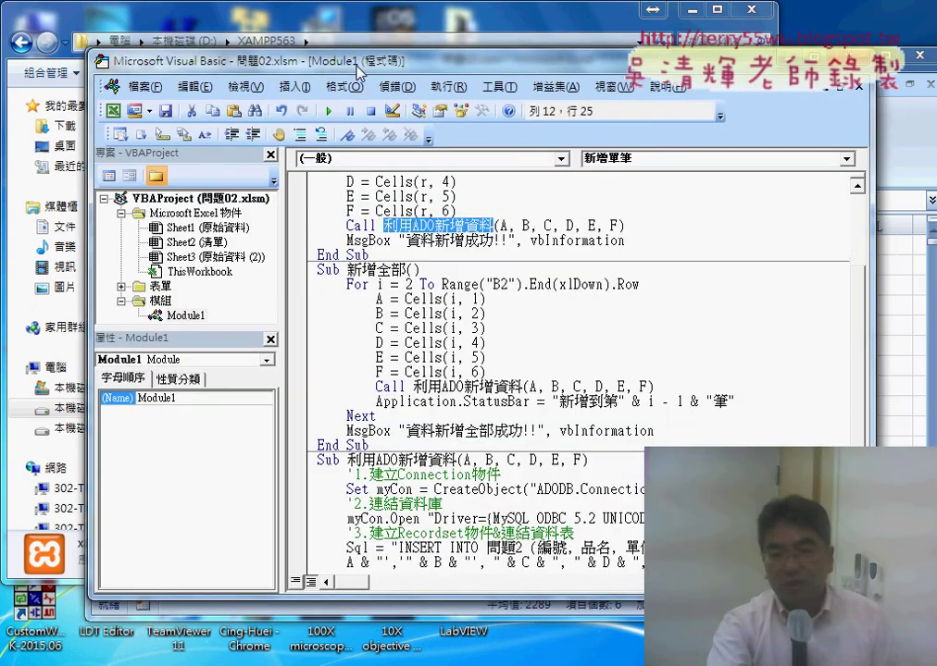
# Narrow the Project/Properties panes and widen the editor window to show the full connection-string line
pyautogui.moveTo(444, 72); pyautogui.dragTo(188, 58)
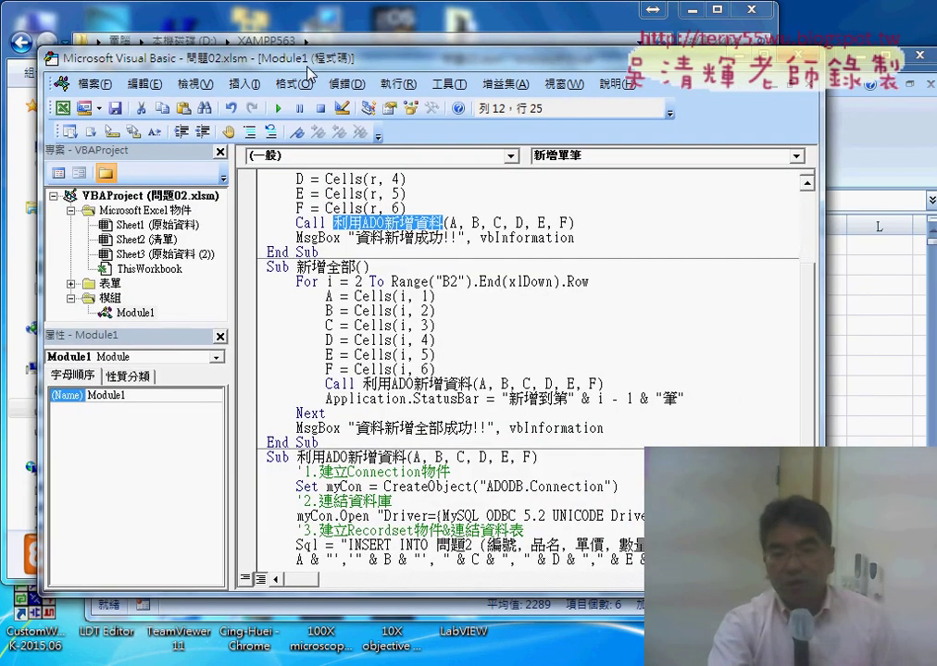
pyautogui.scroll(-2, 405, 282)
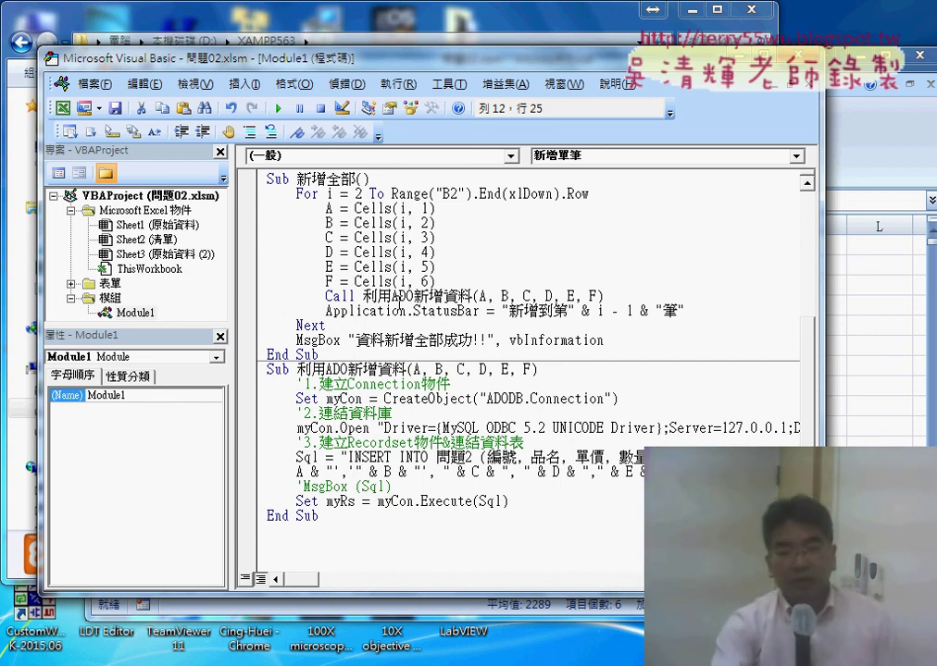
pyautogui.moveTo(231, 291); pyautogui.dragTo(161, 291)
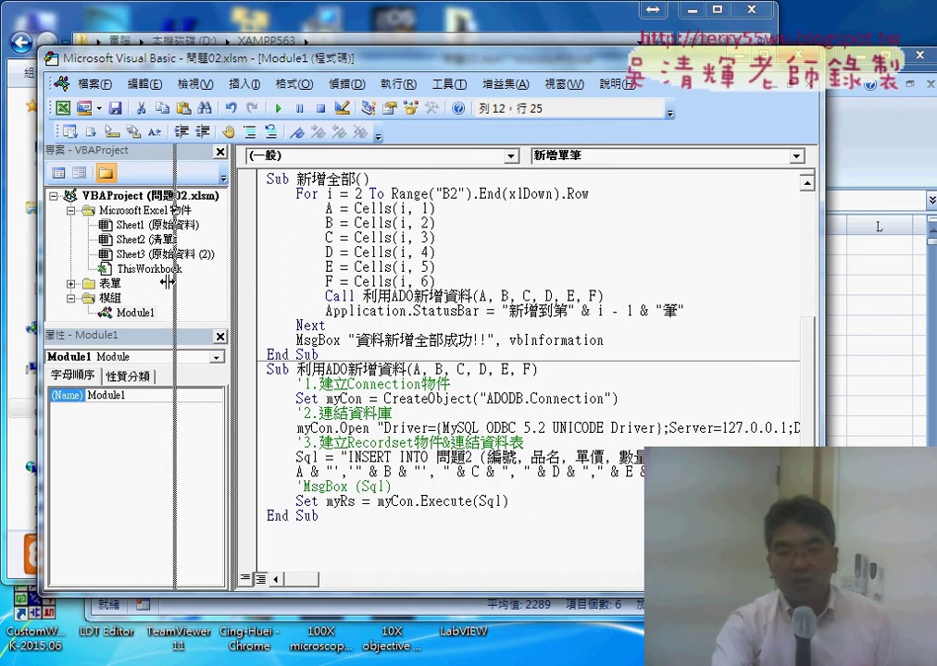
pyautogui.moveTo(821, 351); pyautogui.dragTo(903, 351)
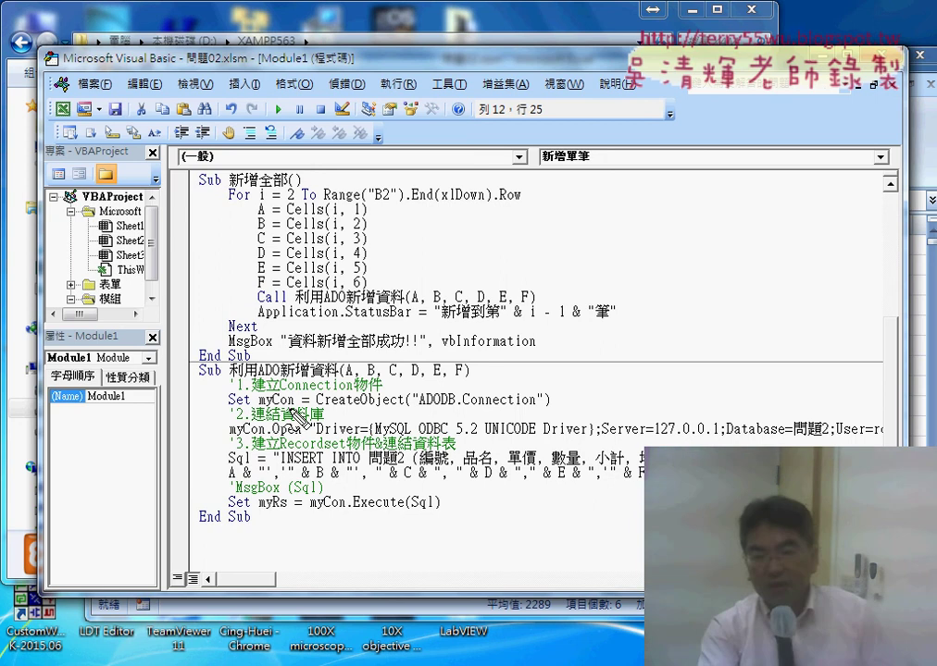
# Underline CreateObject, the connect-to-database comment and ADODB in 利用ADO新增資料, then clear the marks
pyautogui.moveTo(315, 405); pyautogui.dragTo(402, 406)
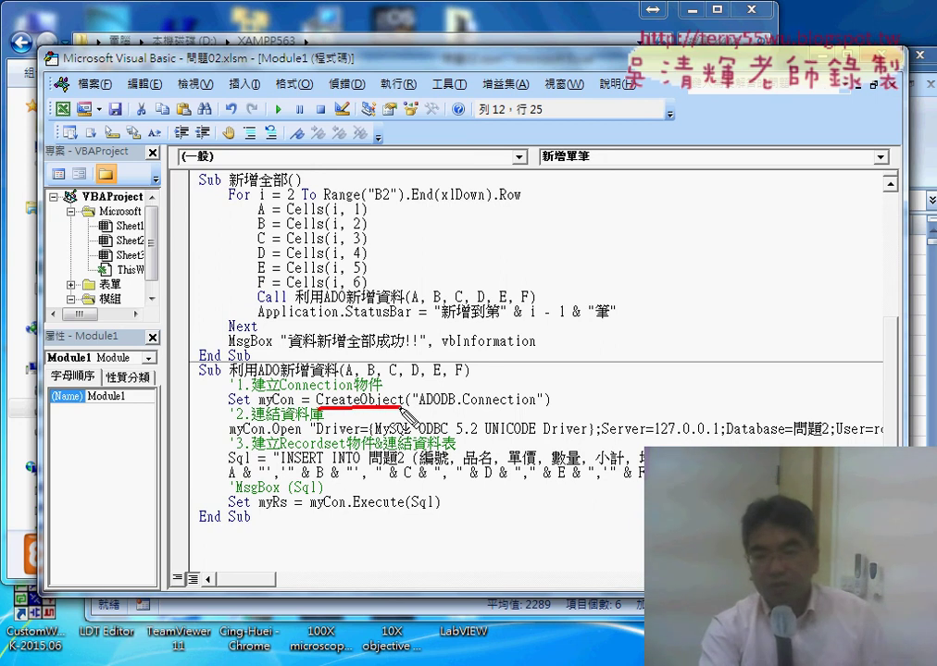
pyautogui.moveTo(319, 415); pyautogui.dragTo(402, 415)
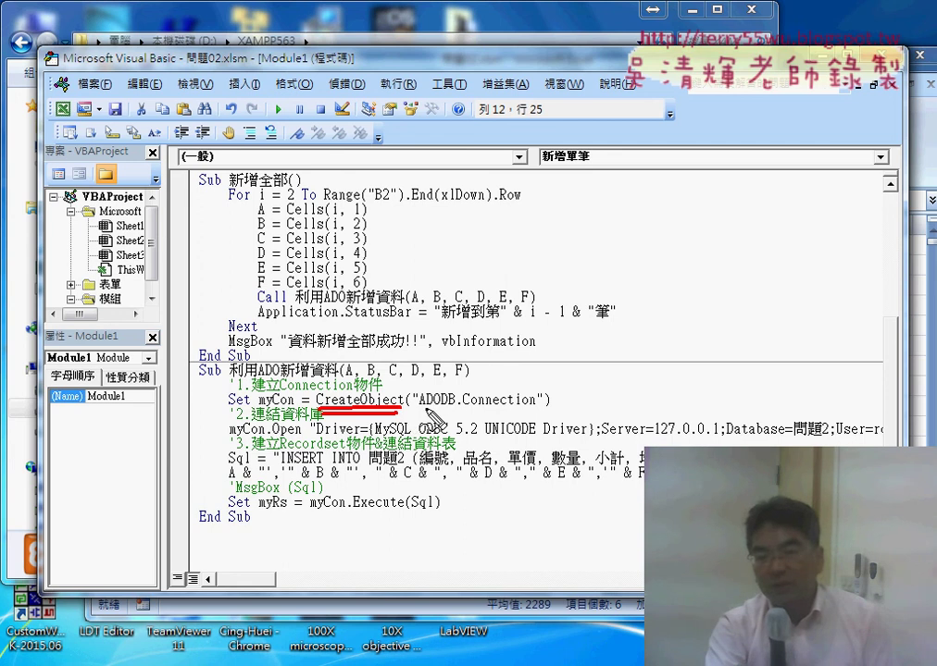
pyautogui.moveTo(422, 407); pyautogui.dragTo(535, 406)
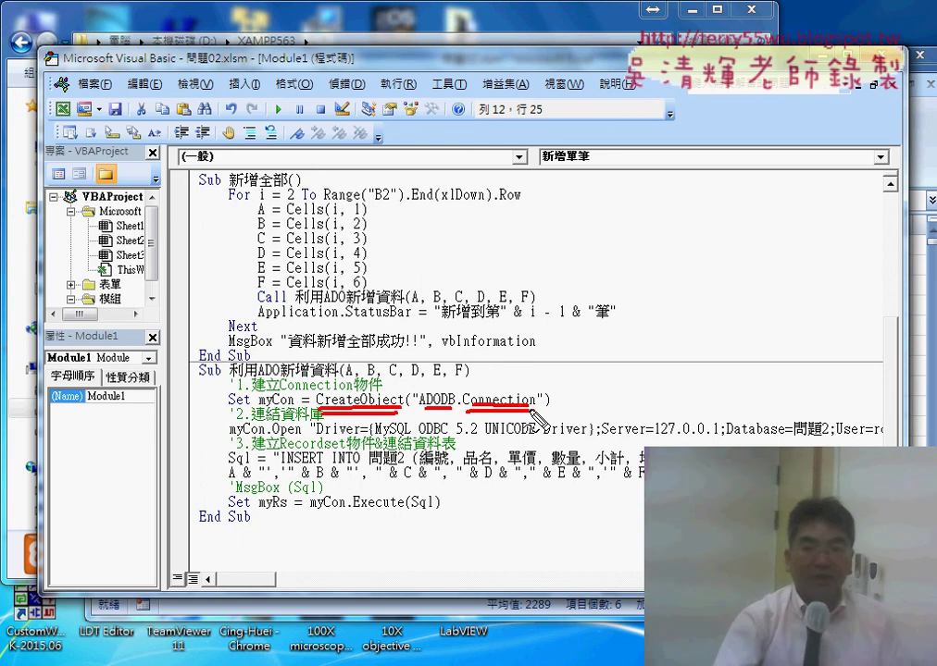
pyautogui.press('Escape')
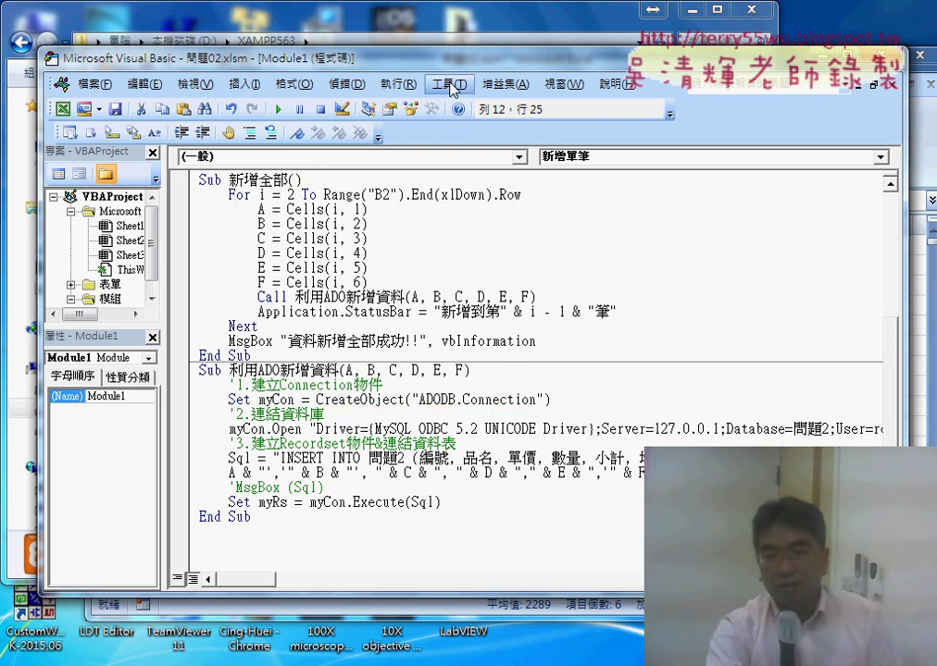
# Open Tools > References and select Microsoft ActiveX Data Objects 2.8 Library
pyautogui.click(450, 84)
pyautogui.click(486, 103)
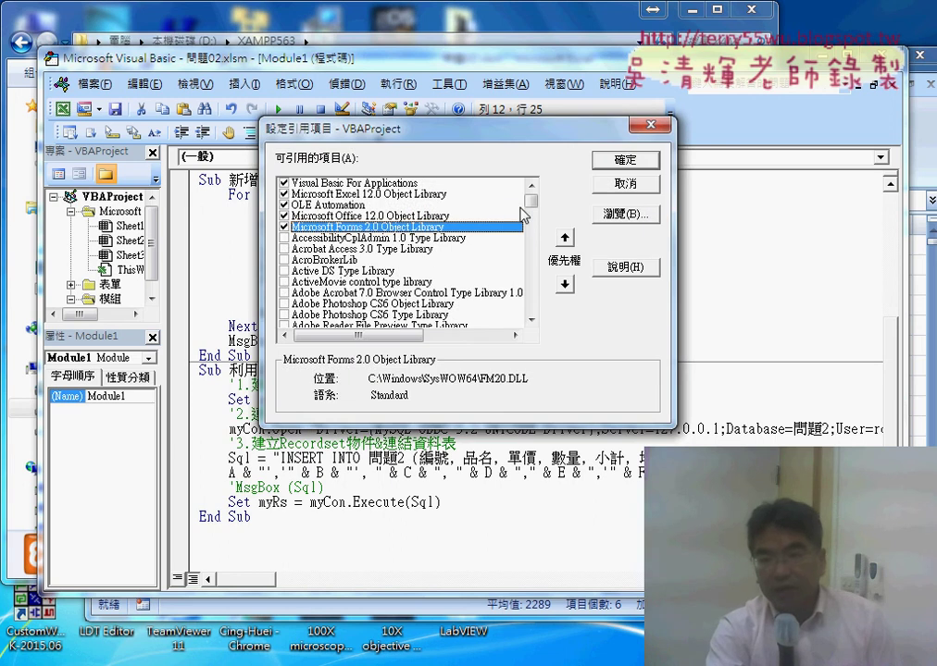
pyautogui.moveTo(530, 199); pyautogui.dragTo(532, 258)
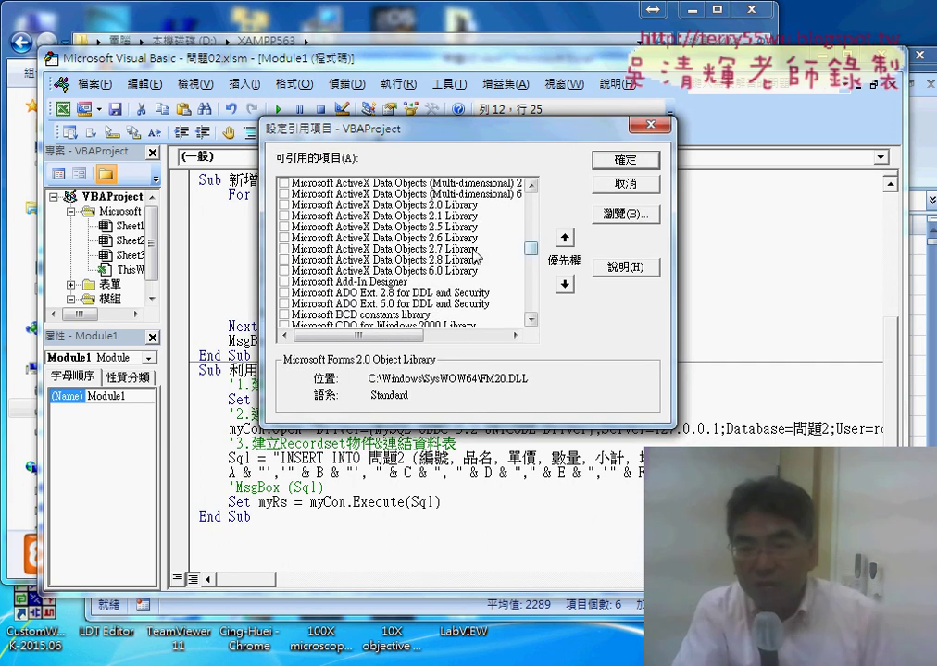
pyautogui.click(375, 262)
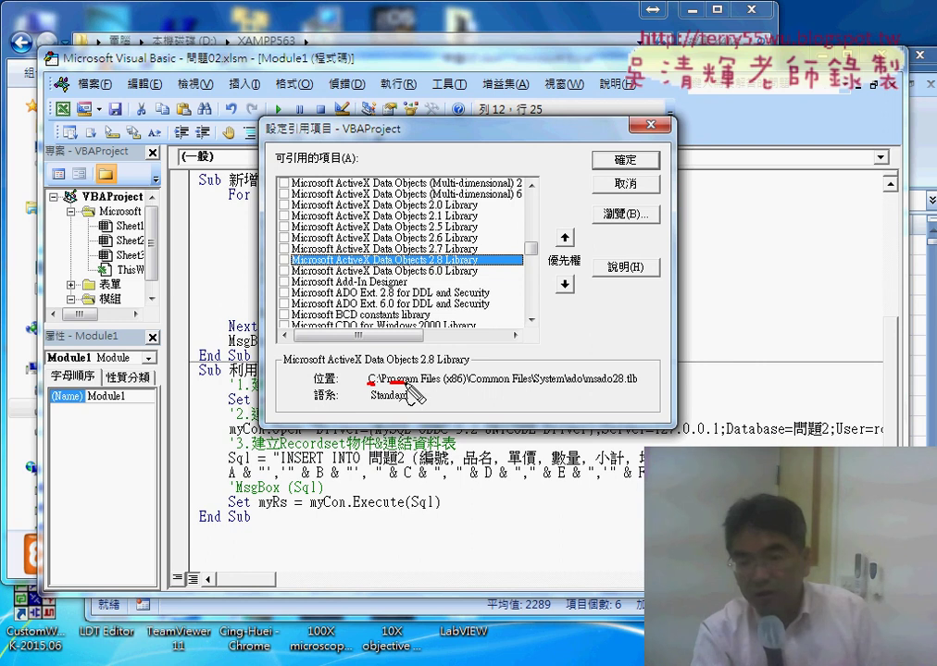
# Mark the Program Files (x86) msado28.tlb path and the library's name, then clear the annotations
pyautogui.moveTo(407, 384); pyautogui.dragTo(447, 382)
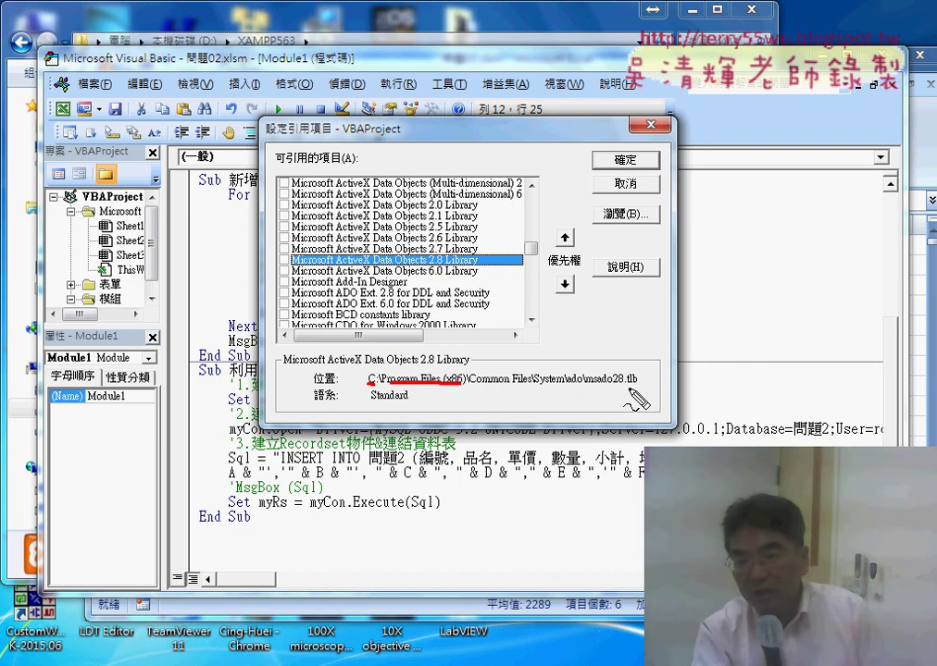
pyautogui.moveTo(637, 373); pyautogui.dragTo(639, 383)
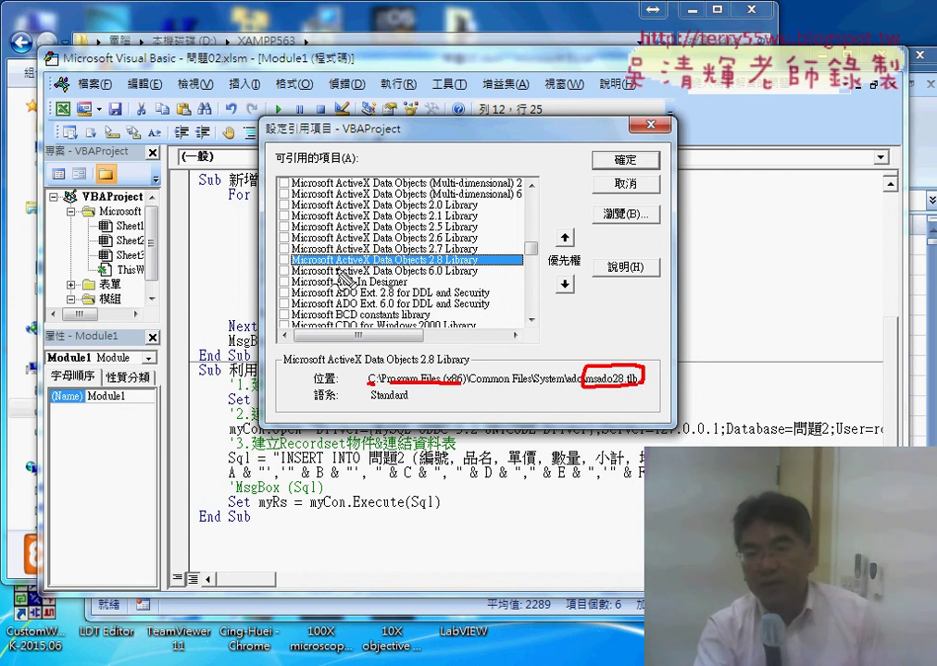
pyautogui.moveTo(312, 265); pyautogui.dragTo(347, 267)
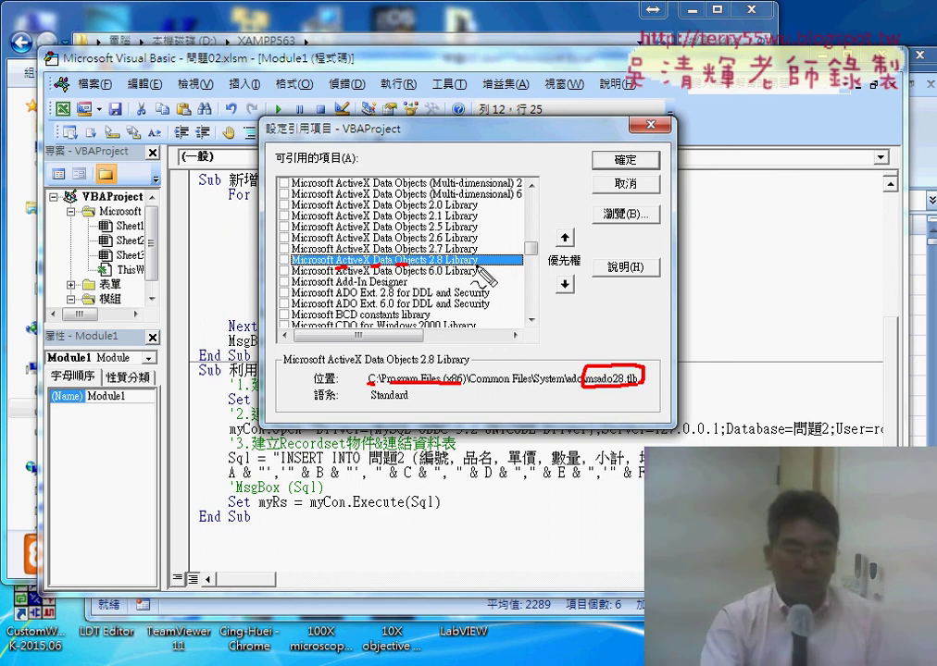
pyautogui.moveTo(443, 265); pyautogui.dragTo(479, 266)
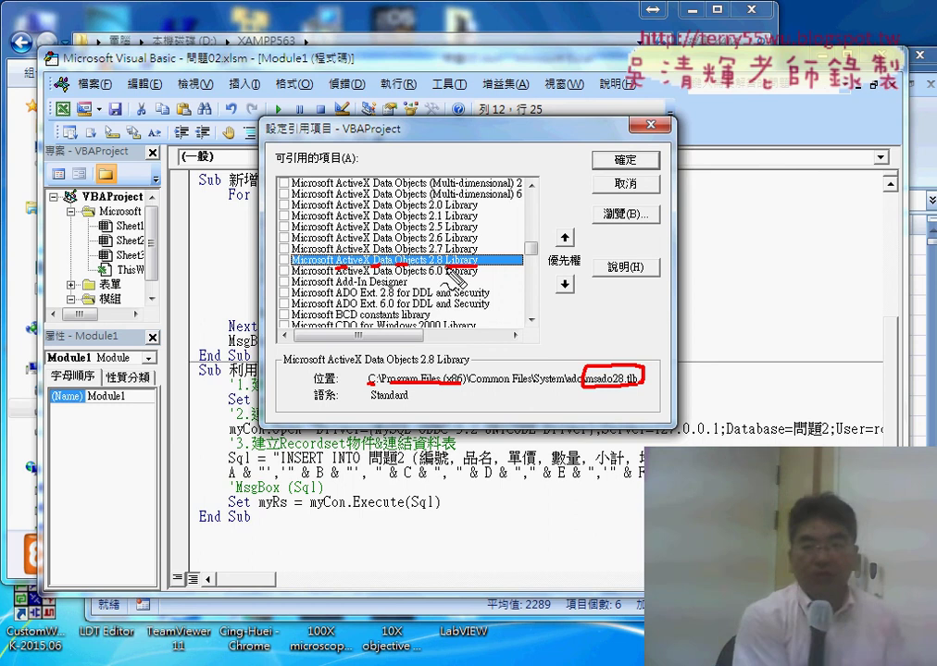
pyautogui.press('Escape')
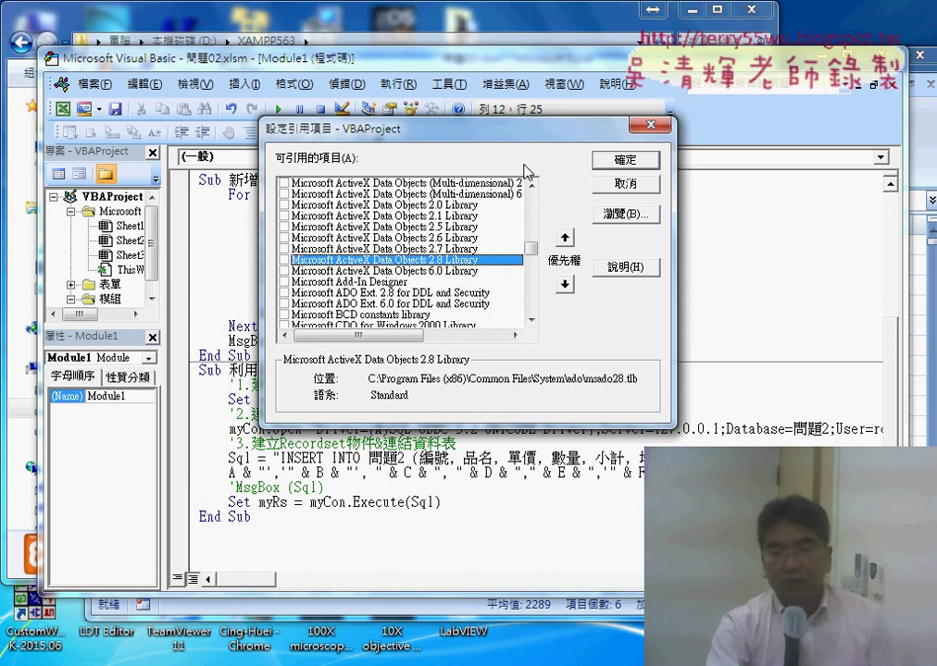
# Close the references list and highlight the CreateObject call and the myCon variable on the Set line
pyautogui.click(625, 160)
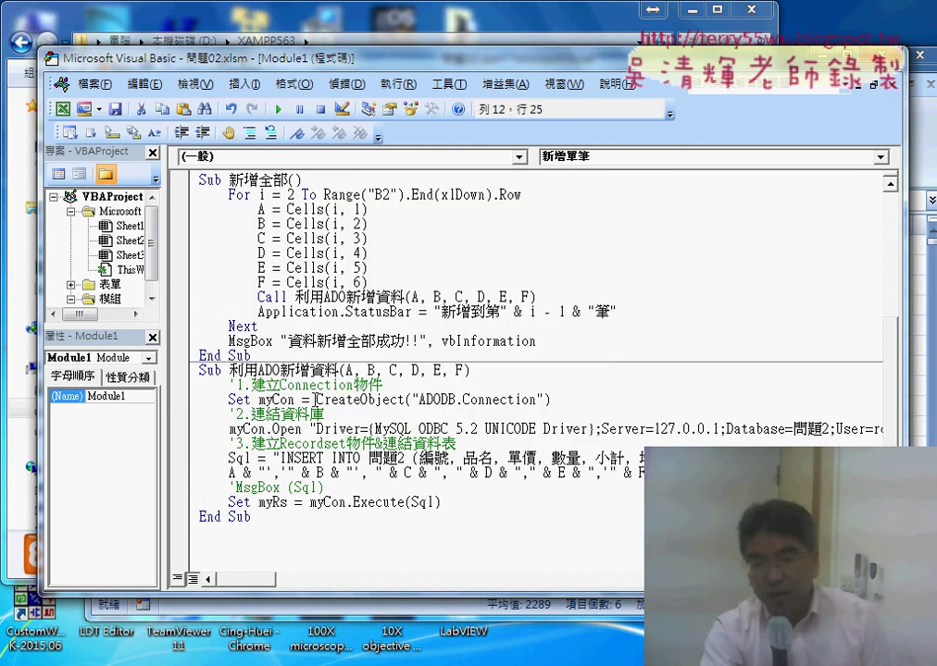
pyautogui.moveTo(315, 400); pyautogui.dragTo(535, 400)
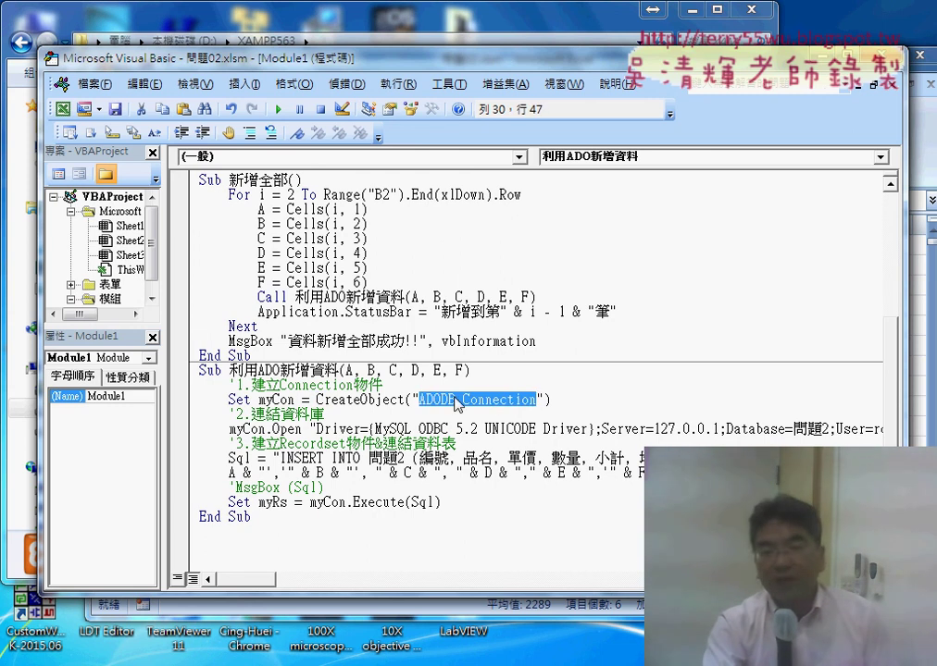
pyautogui.moveTo(295, 400); pyautogui.dragTo(279, 400)
pyautogui.moveTo(266, 400); pyautogui.dragTo(258, 400)
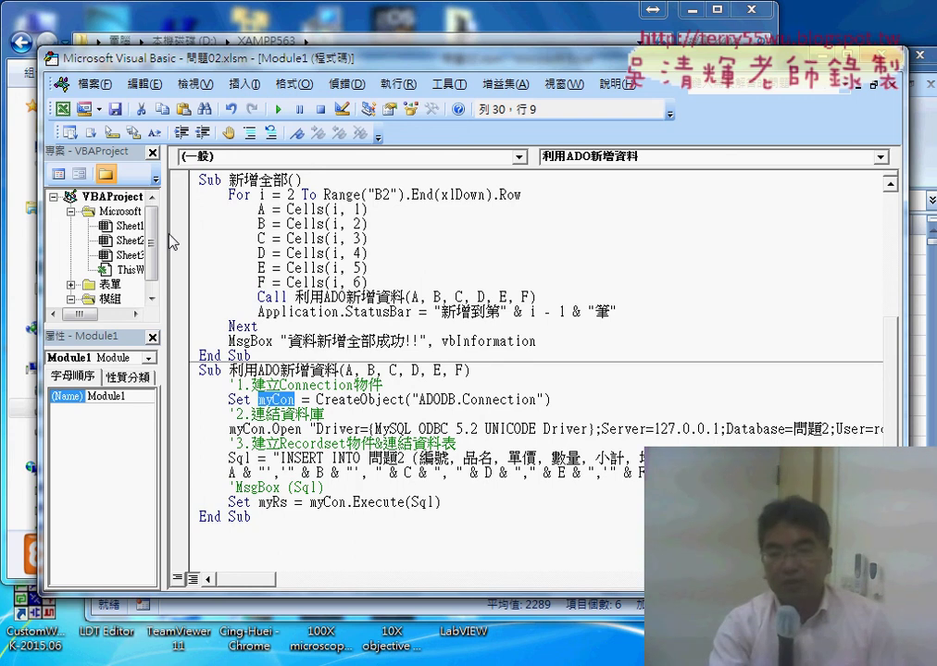
# Widen the editor, highlight myCon.Open and the MySQL ODBC 5.2 UNICODE Driver name, then switch windows
pyautogui.moveTo(240, 62); pyautogui.dragTo(201, 60)
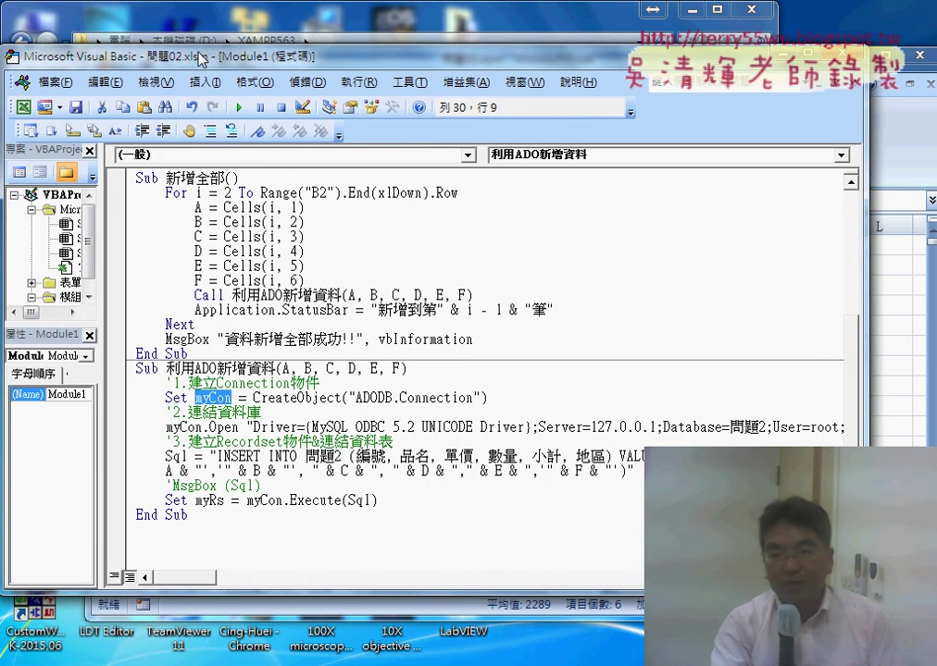
pyautogui.moveTo(864, 344); pyautogui.dragTo(911, 344)
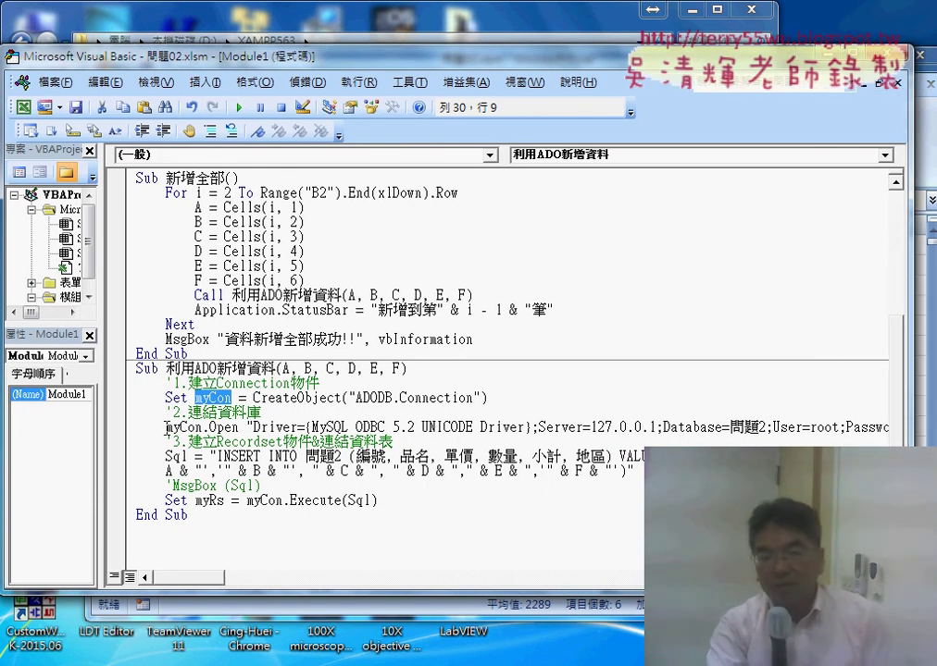
pyautogui.moveTo(166, 427)
pyautogui.mouseDown()
pyautogui.moveTo(199, 427)
pyautogui.moveTo(167, 429)
pyautogui.mouseUp()
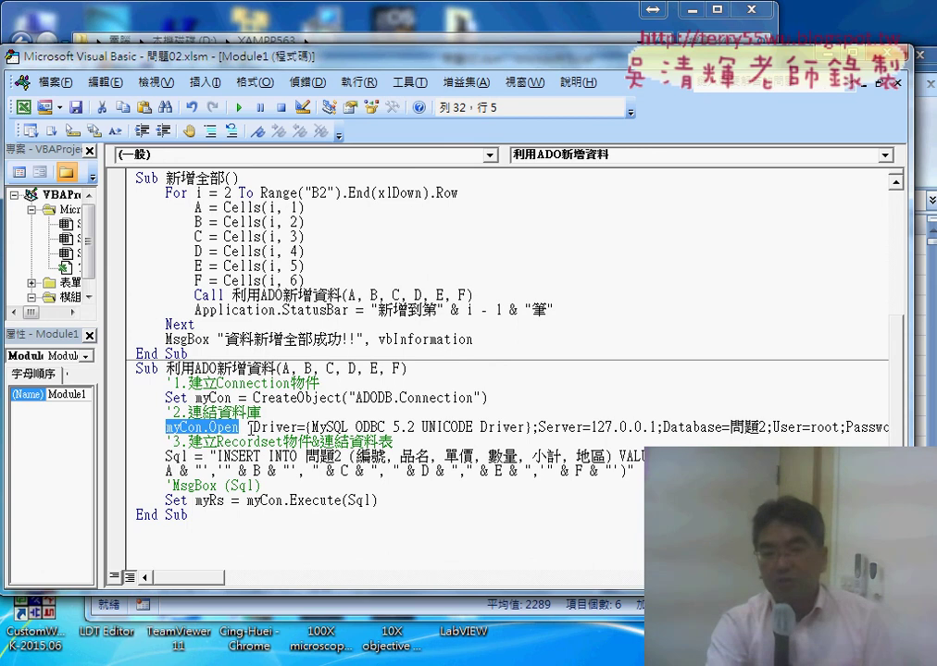
pyautogui.moveTo(253, 429); pyautogui.dragTo(296, 428)
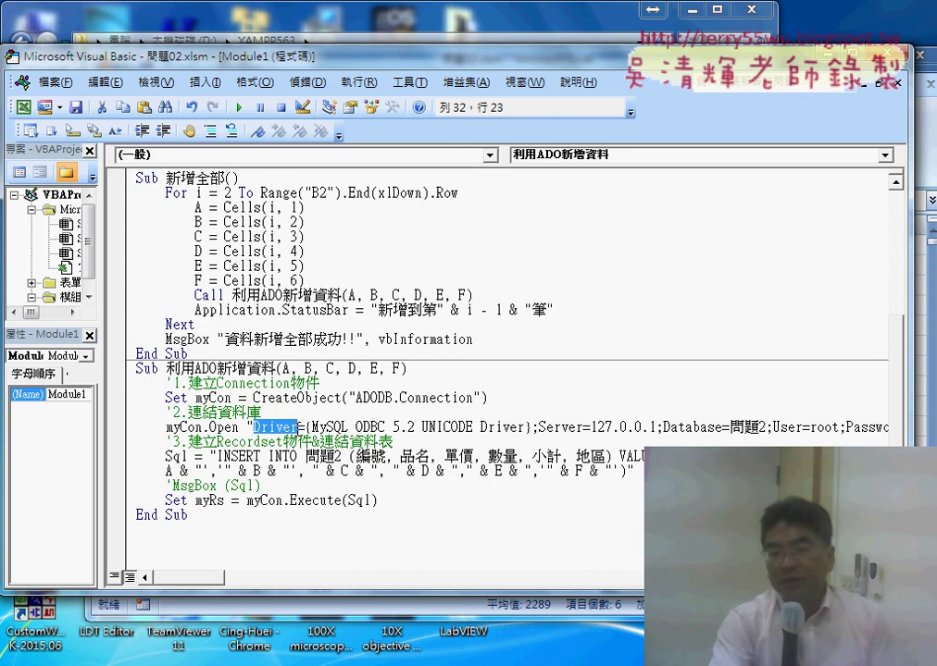
pyautogui.moveTo(313, 426); pyautogui.dragTo(525, 426)
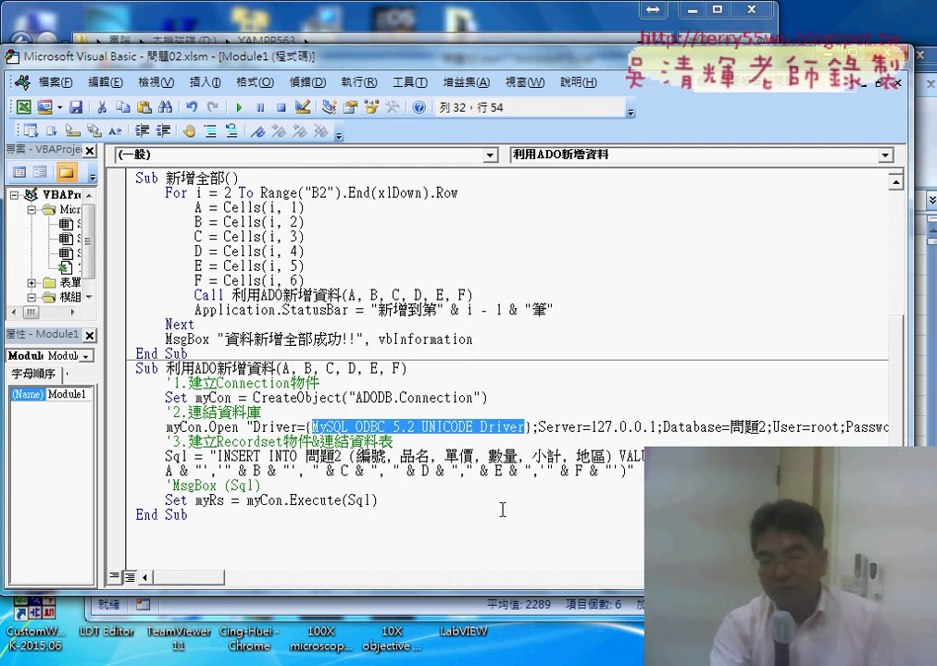
pyautogui.hotkey('alt', 'Tab')
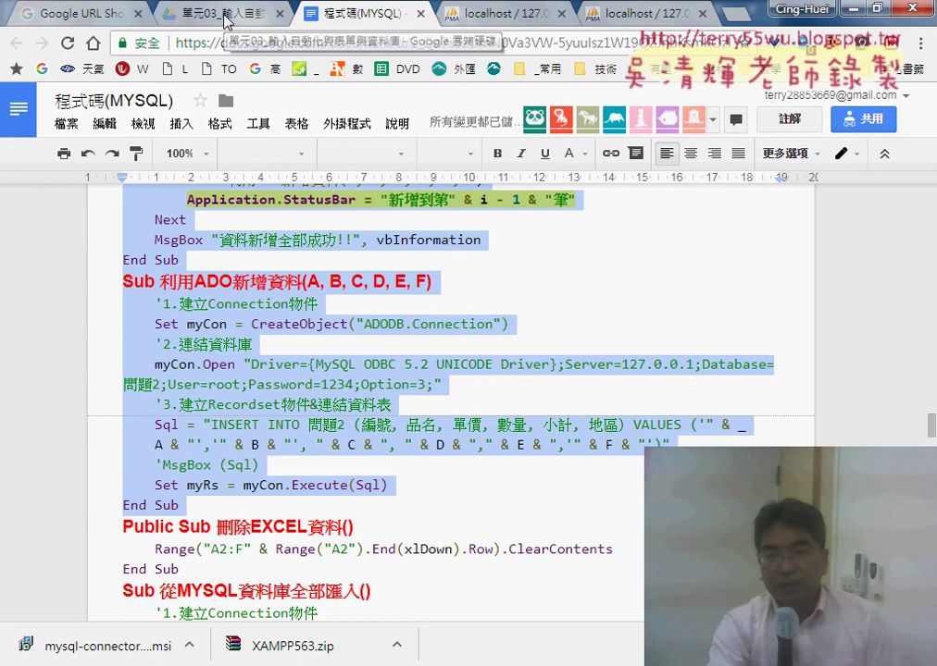
# Reload the Drive folder and mark mysql-connector-odbc-5.2.7-win32.msi with an underline and arrow
pyautogui.click(223, 13)
pyautogui.click(404, 433)
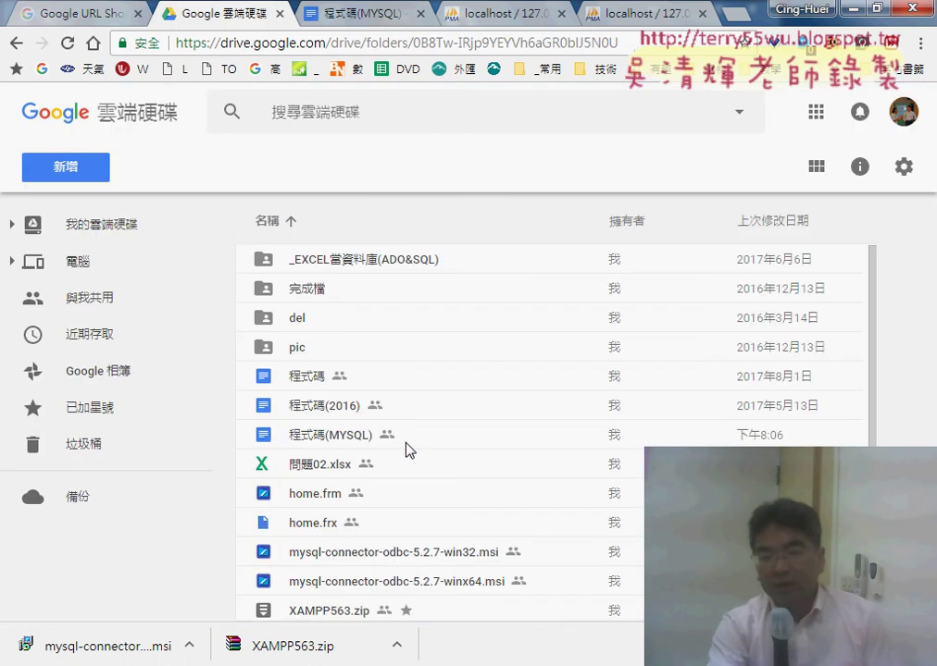
pyautogui.click(350, 533)
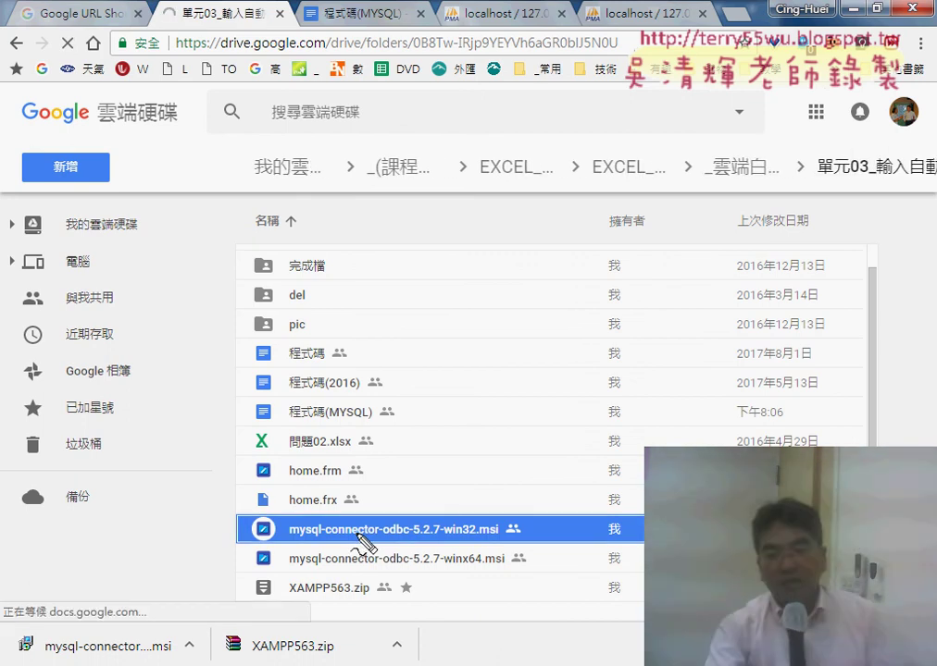
pyautogui.moveTo(500, 534)
pyautogui.mouseDown()
pyautogui.moveTo(278, 536)
pyautogui.moveTo(530, 537)
pyautogui.mouseUp()
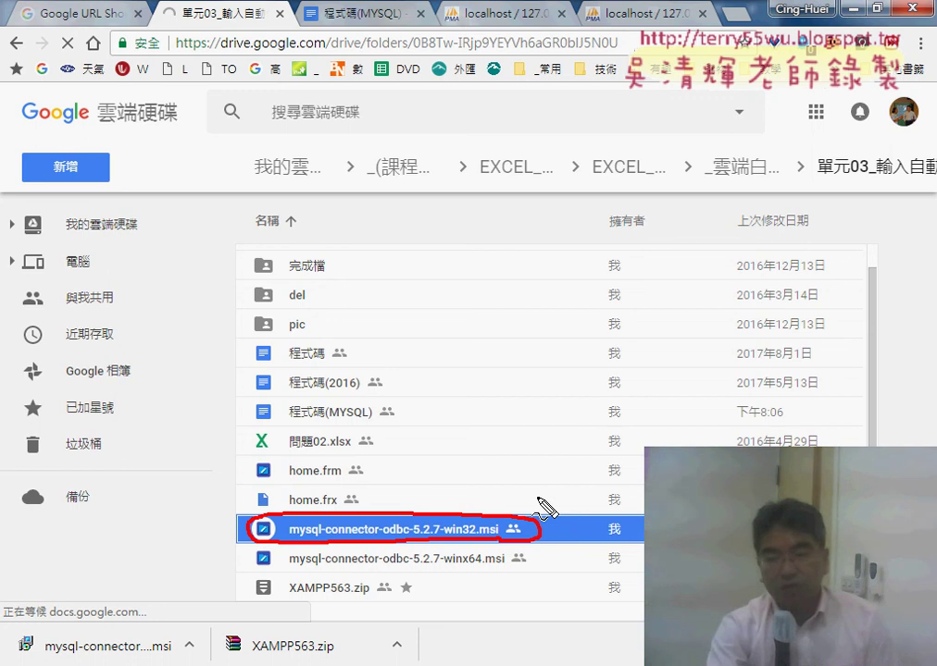
pyautogui.moveTo(523, 470)
pyautogui.mouseDown()
pyautogui.moveTo(477, 507)
pyautogui.moveTo(495, 504)
pyautogui.mouseUp()
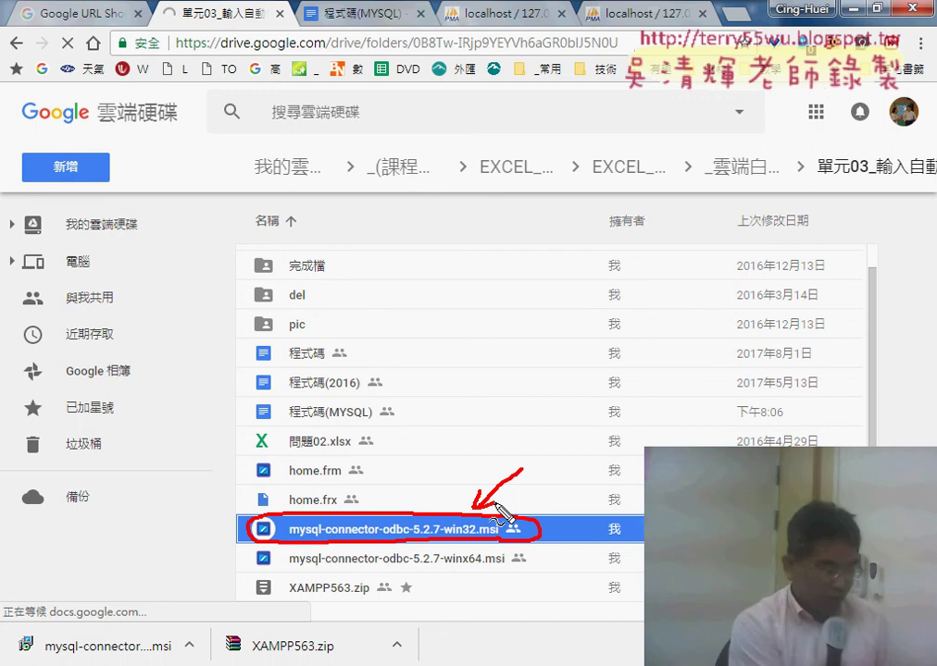
pyautogui.press('Escape')
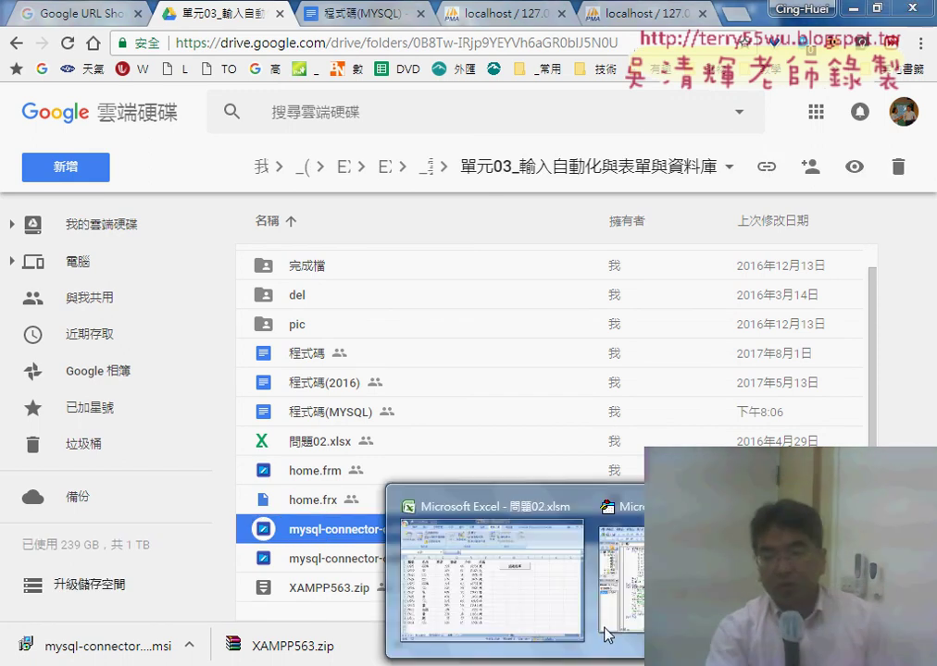
# Back in the 問題02.xlsm editor, highlight the server 127.0.0.1 and the database 問題2
pyautogui.click(513, 570)
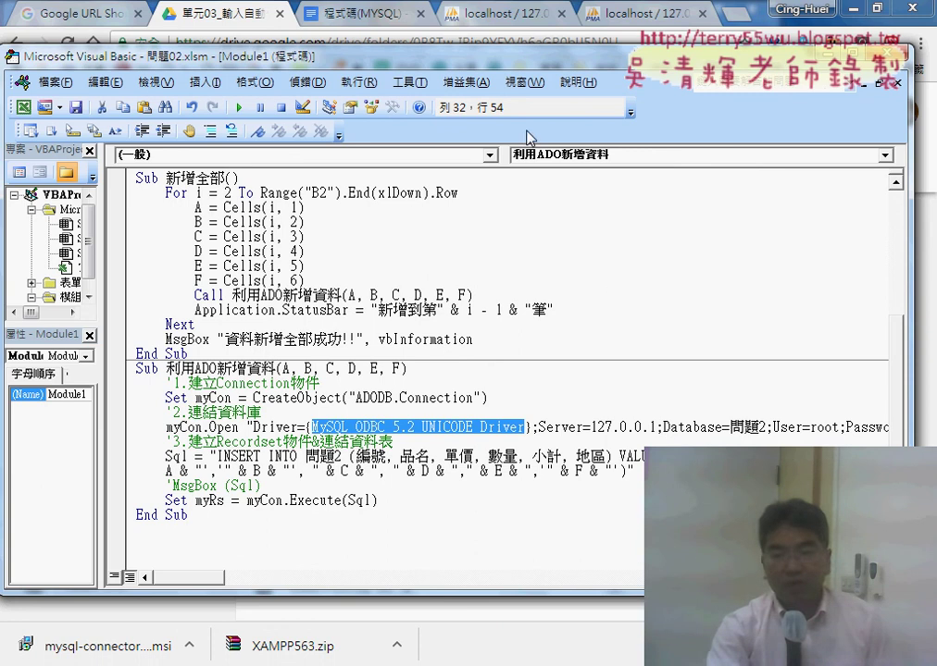
pyautogui.moveTo(490, 58); pyautogui.dragTo(372, 61)
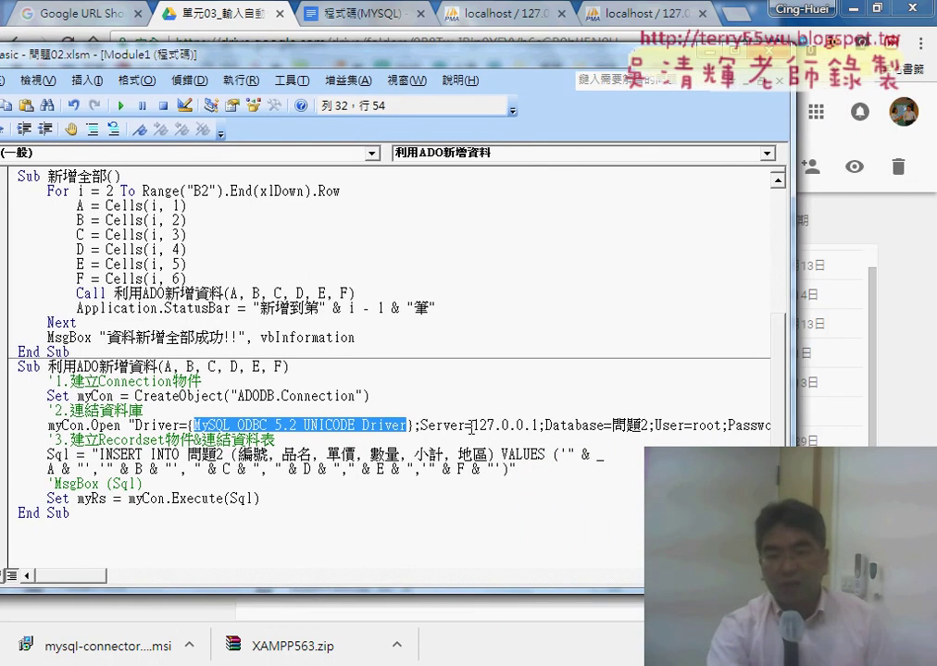
pyautogui.moveTo(472, 424); pyautogui.dragTo(538, 425)
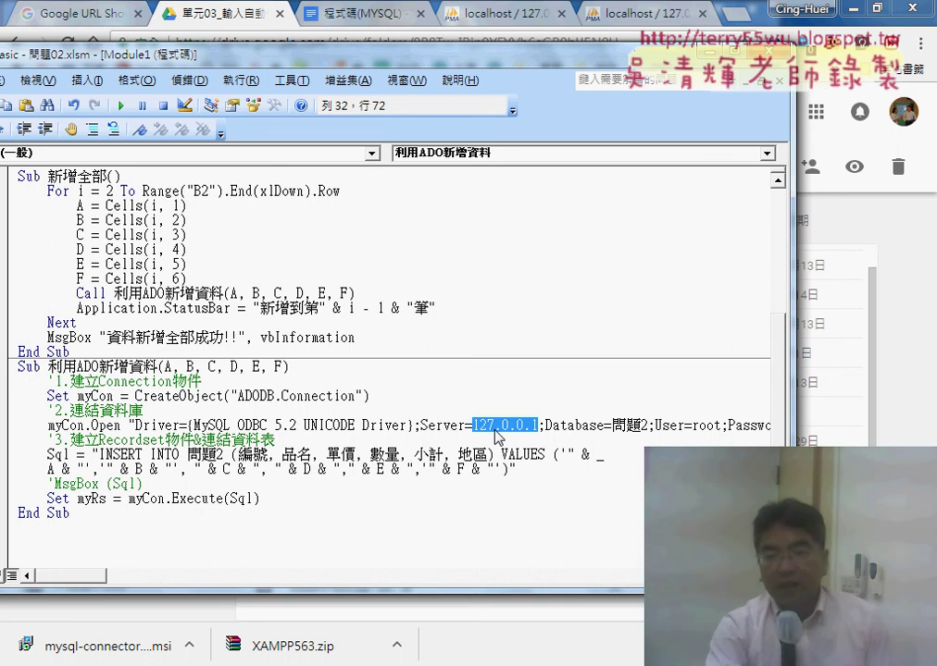
pyautogui.moveTo(611, 427); pyautogui.dragTo(638, 428)
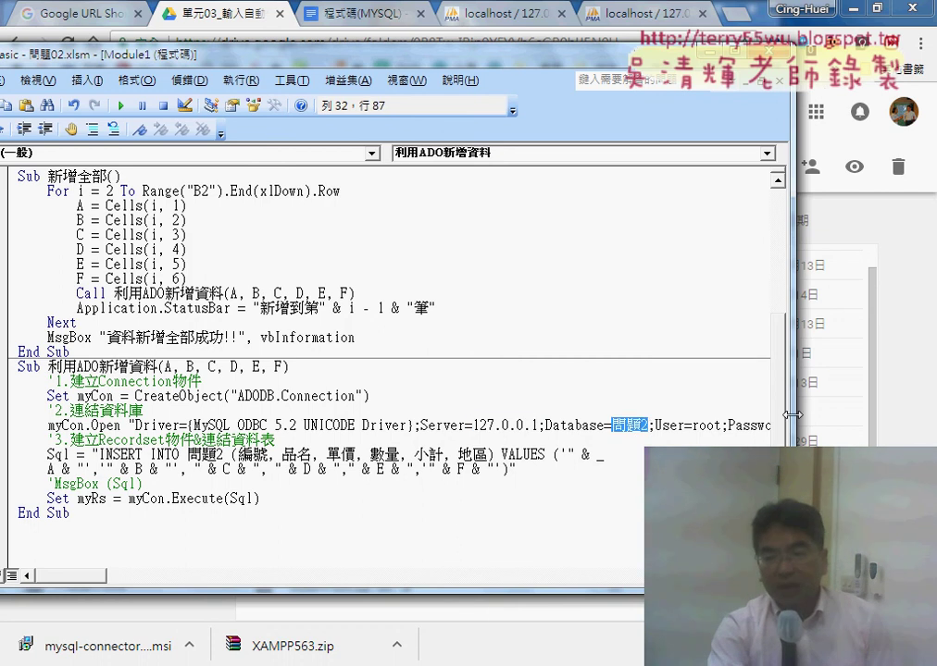
# Highlight the user root and the password part, then the whole INSERT INTO SQL string
pyautogui.moveTo(792, 415); pyautogui.dragTo(830, 415)
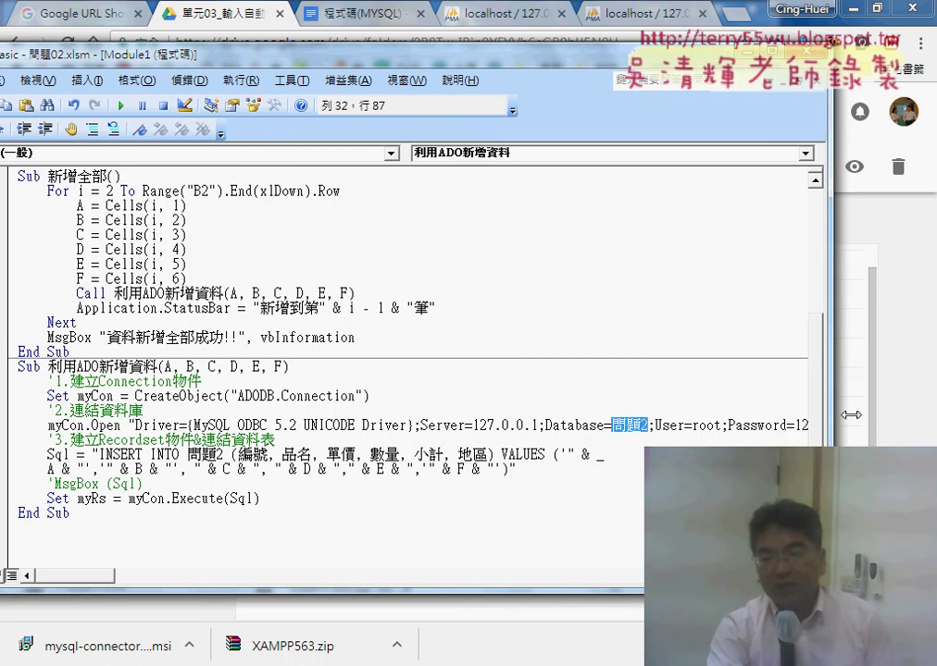
pyautogui.doubleClick(693, 426)
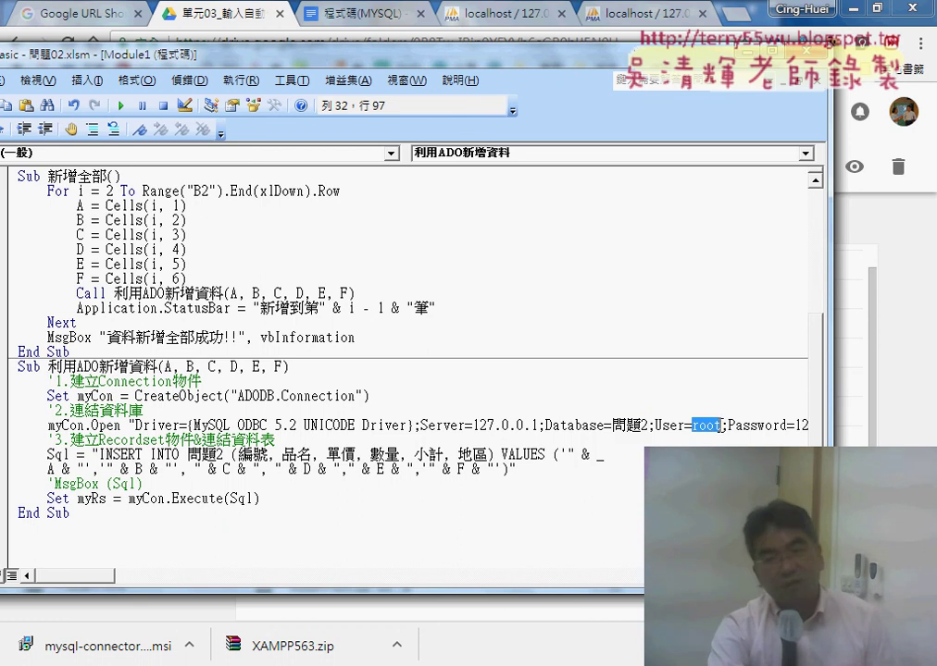
pyautogui.click(795, 426)
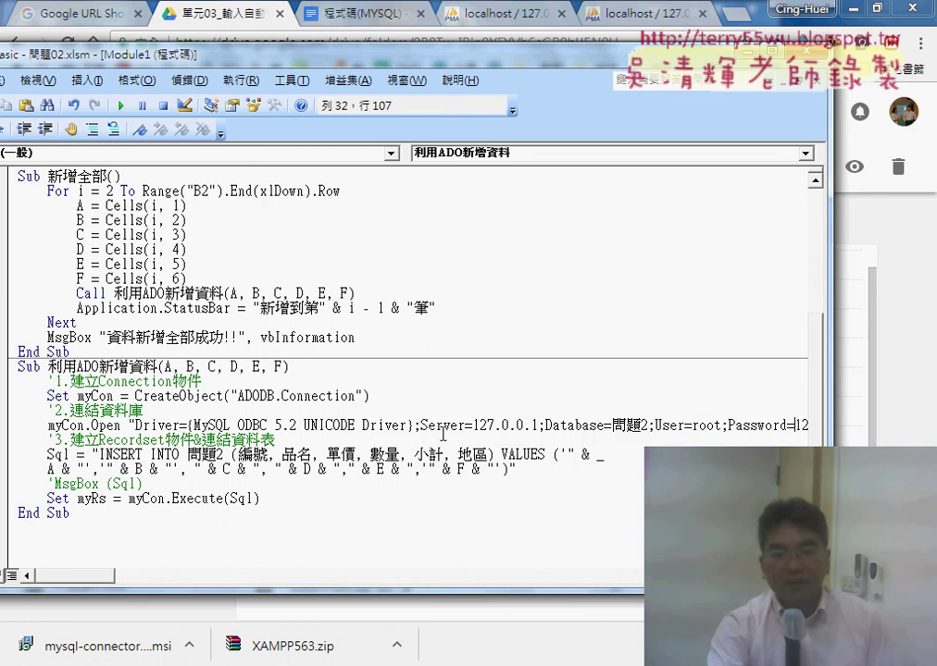
pyautogui.moveTo(100, 454)
pyautogui.mouseDown()
pyautogui.moveTo(583, 456)
pyautogui.moveTo(590, 468)
pyautogui.mouseUp()
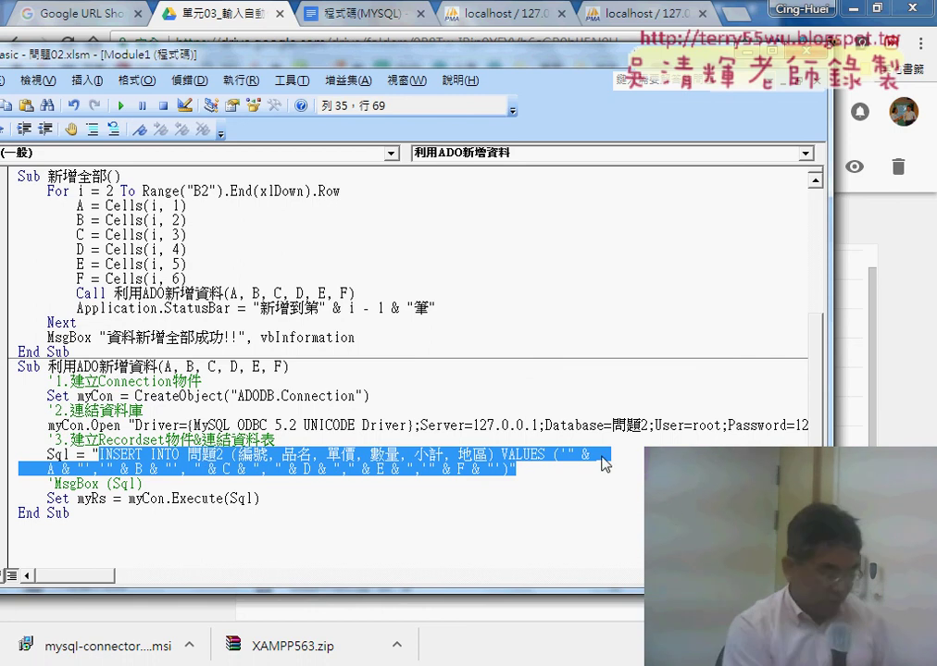
# Point out the single quotes wrapping each value in the INSERT INTO VALUES list
pyautogui.click(641, 463)
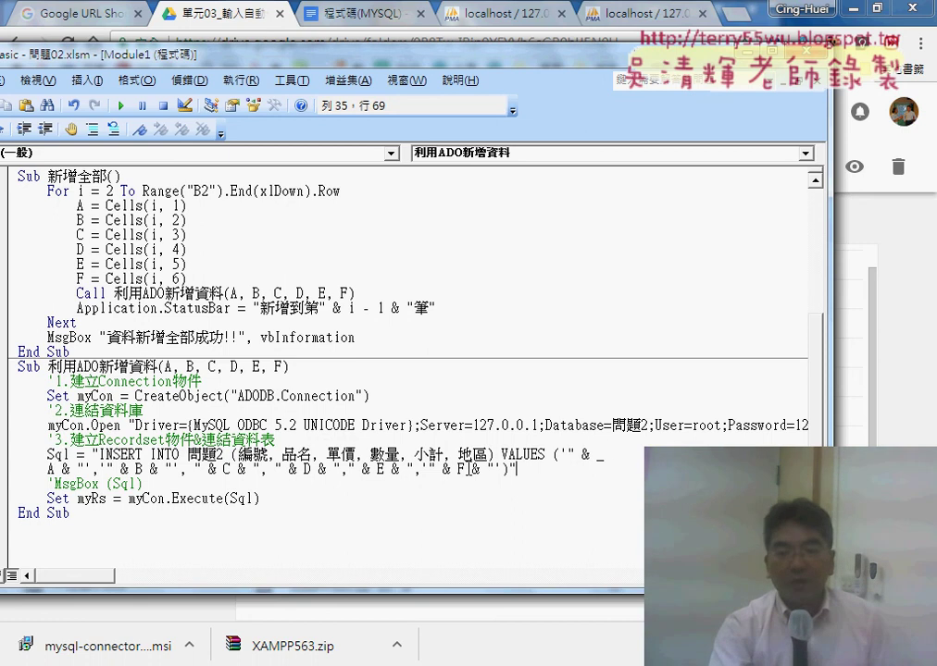
pyautogui.doubleClick(560, 455)
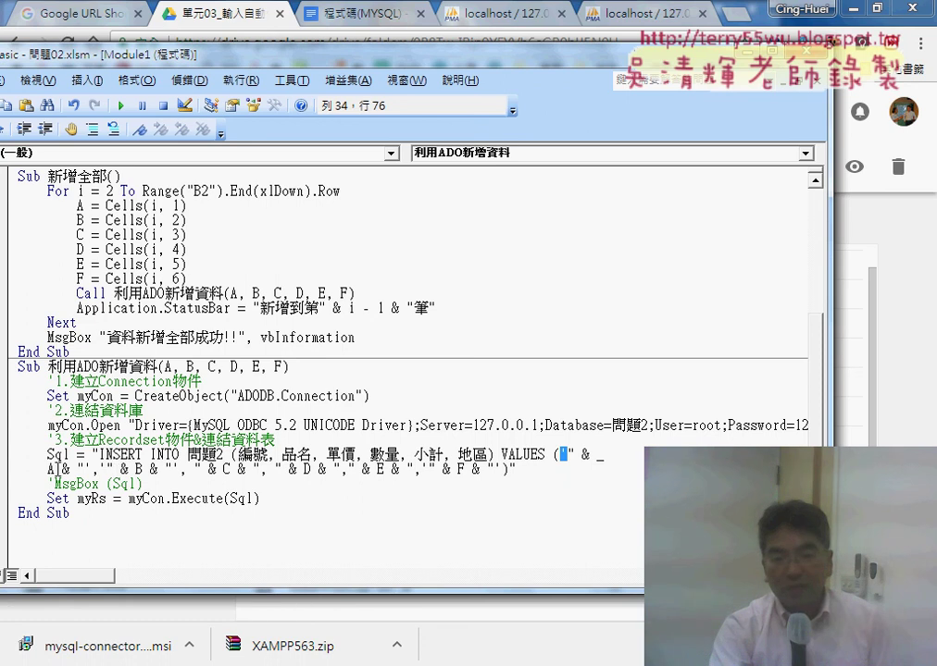
pyautogui.click(90, 468)
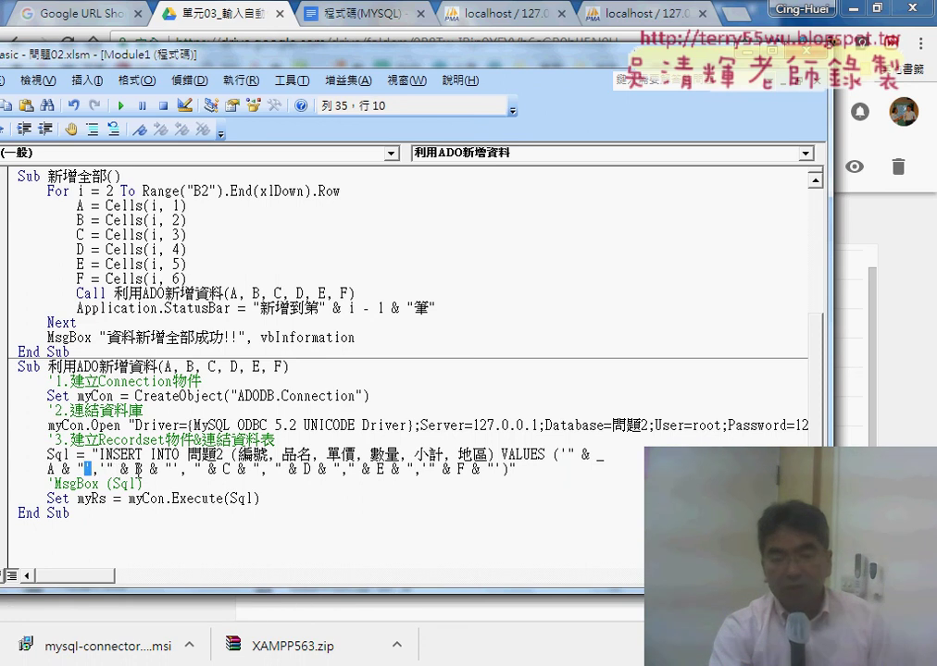
pyautogui.write("'")
pyautogui.press('Right')
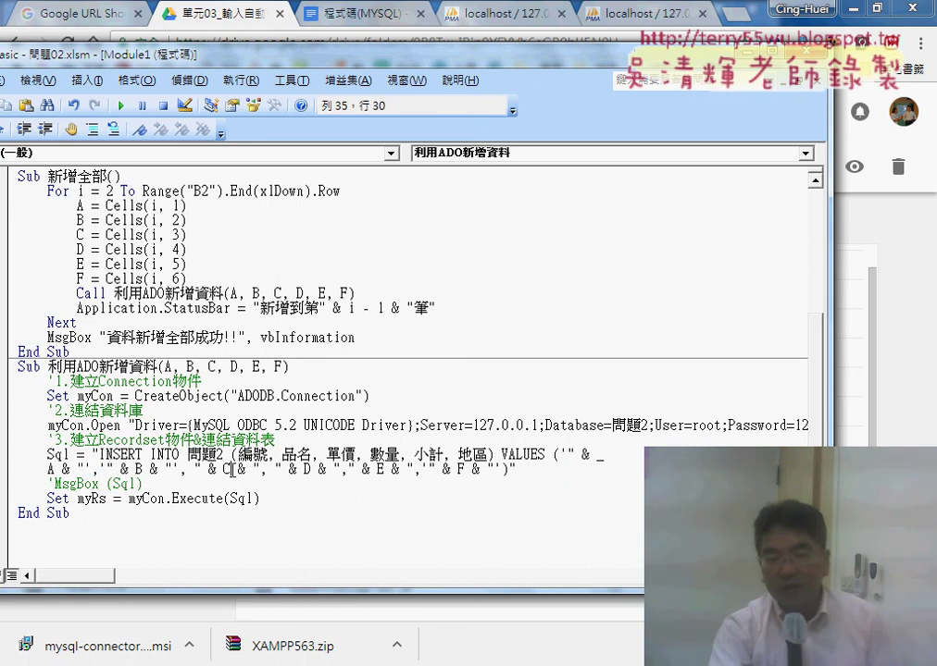
pyautogui.hotkey('shift', 'Left')
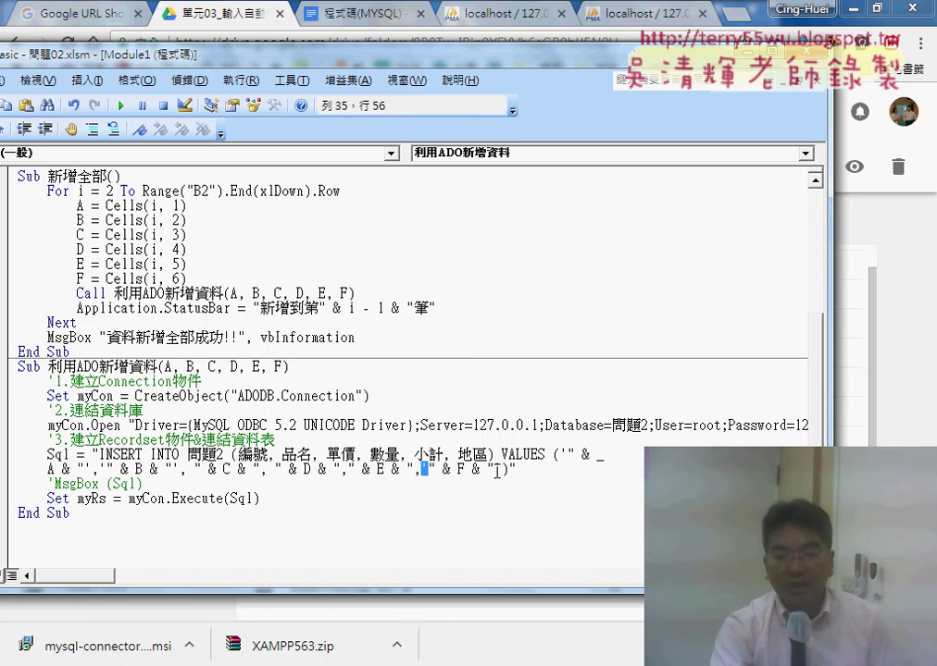
pyautogui.moveTo(497, 472); pyautogui.dragTo(504, 471)
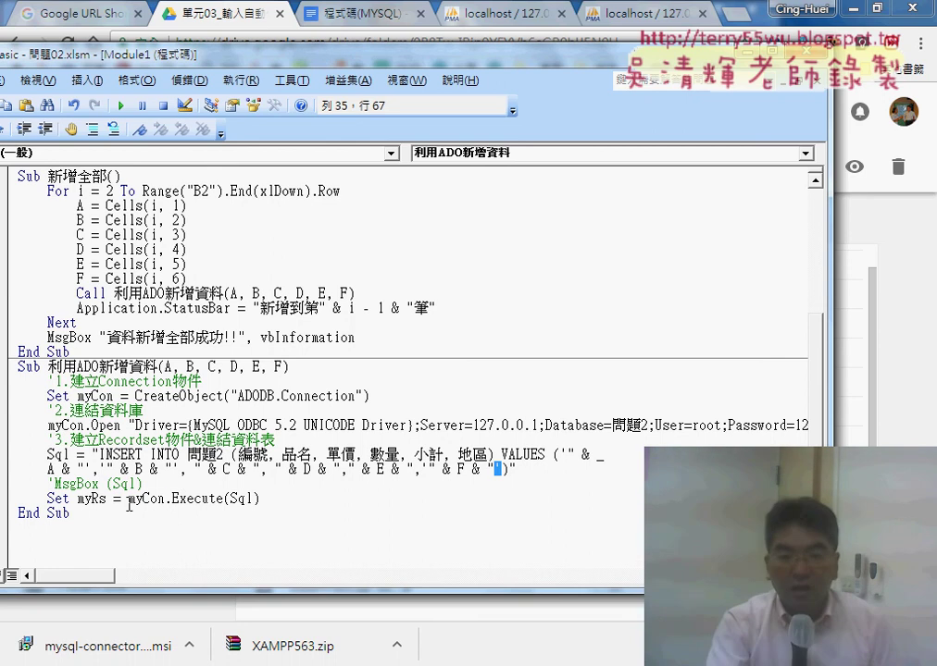
# Highlight the myCon.Execute call that runs the SQL, then scroll Module1 back to the top
pyautogui.moveTo(128, 499); pyautogui.dragTo(164, 499)
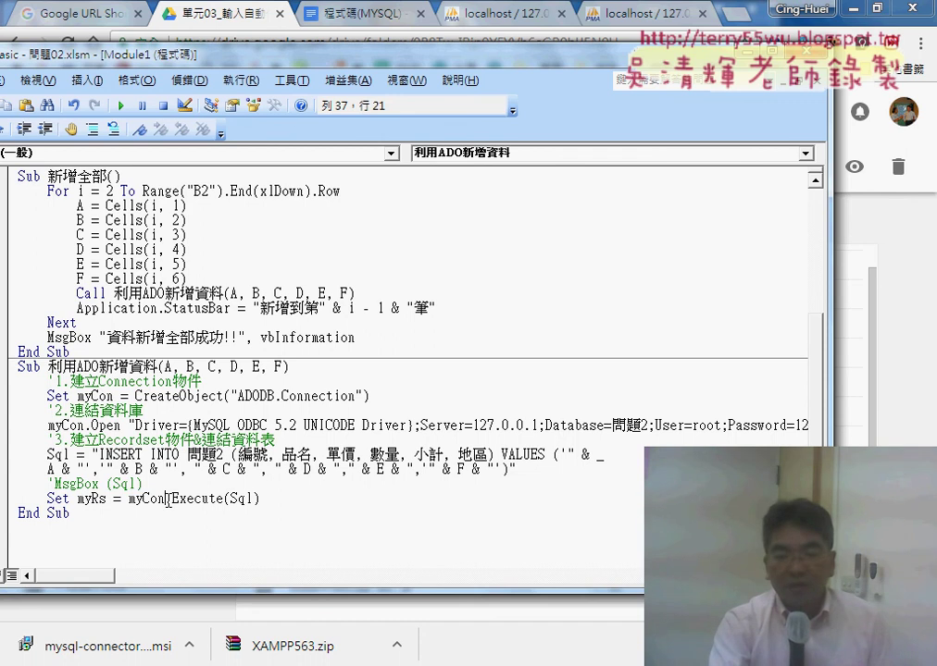
pyautogui.moveTo(166, 499); pyautogui.dragTo(229, 499)
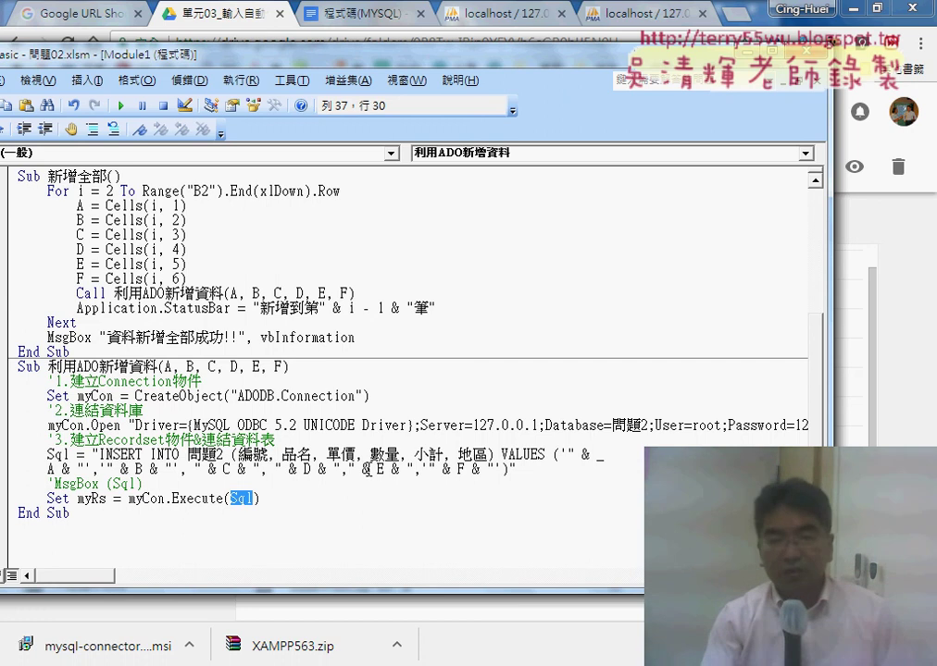
pyautogui.scroll(2, 366, 463)
pyautogui.scroll(1, 365, 468)
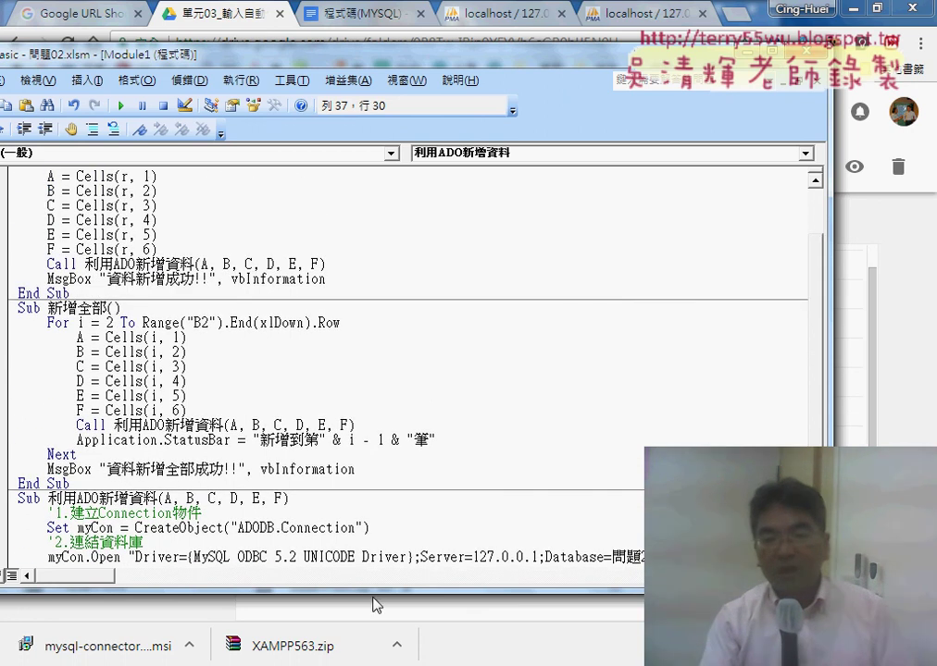
pyautogui.moveTo(376, 603); pyautogui.dragTo(376, 659)
pyautogui.scroll(1, 366, 517)
pyautogui.scroll(1, 365, 516)
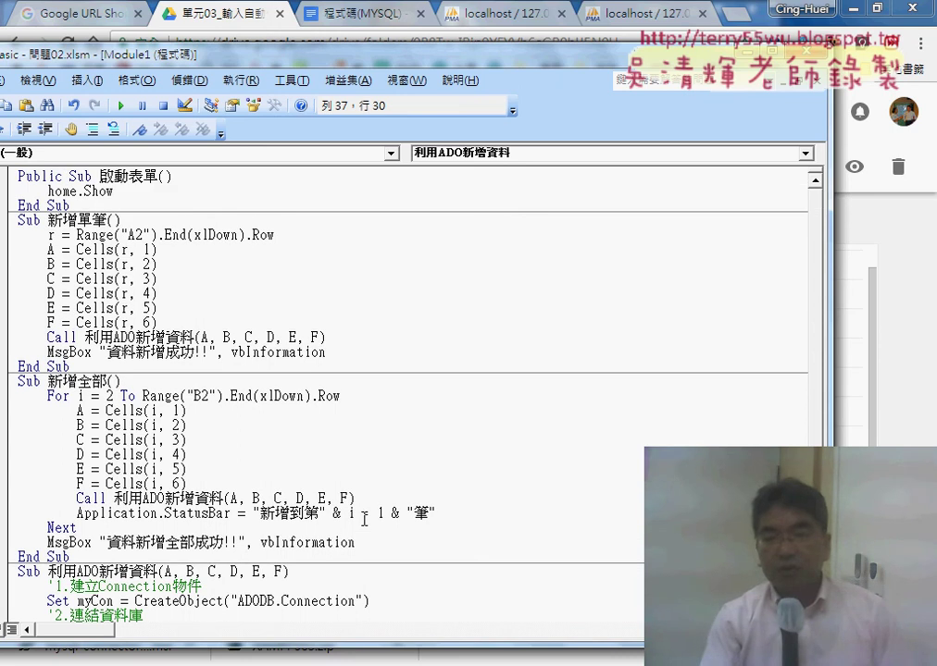
# Bring Chrome forward and move from the phpMyAdmin 問題2 page to the 程式碼(MYSQL) document
pyautogui.click(904, 296)
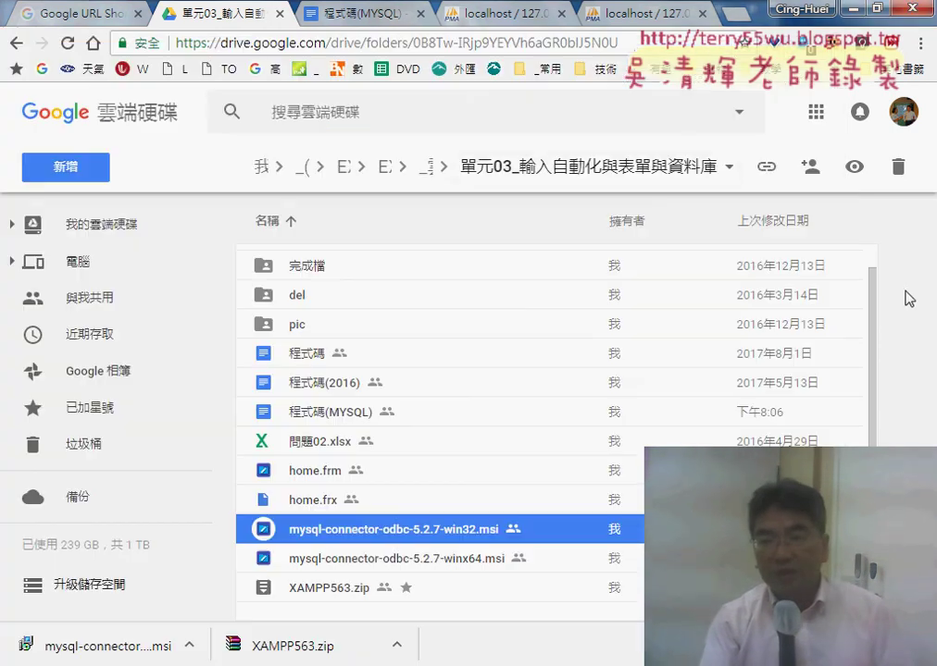
pyautogui.click(491, 11)
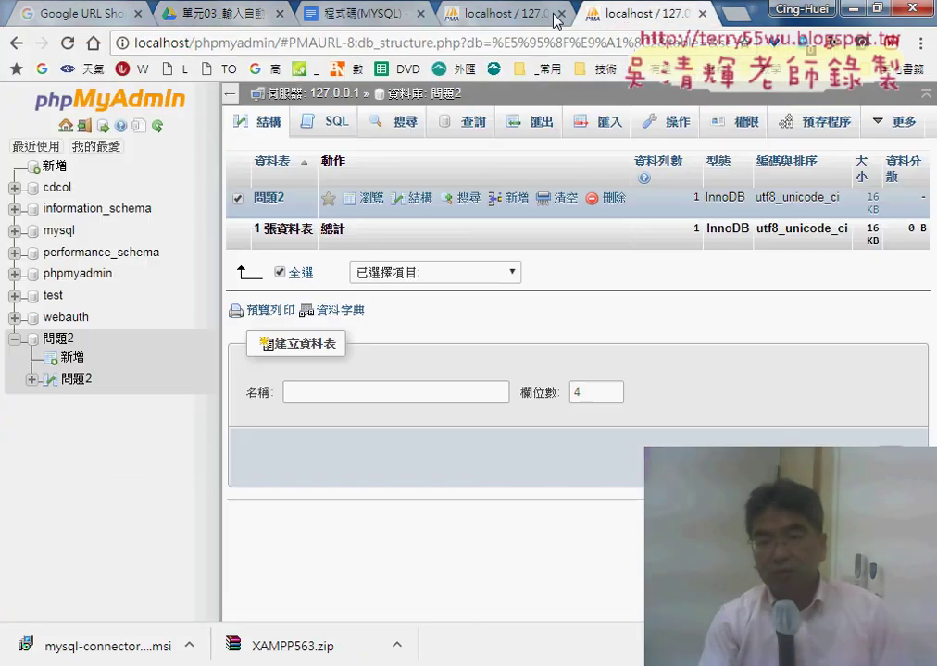
pyautogui.click(366, 13)
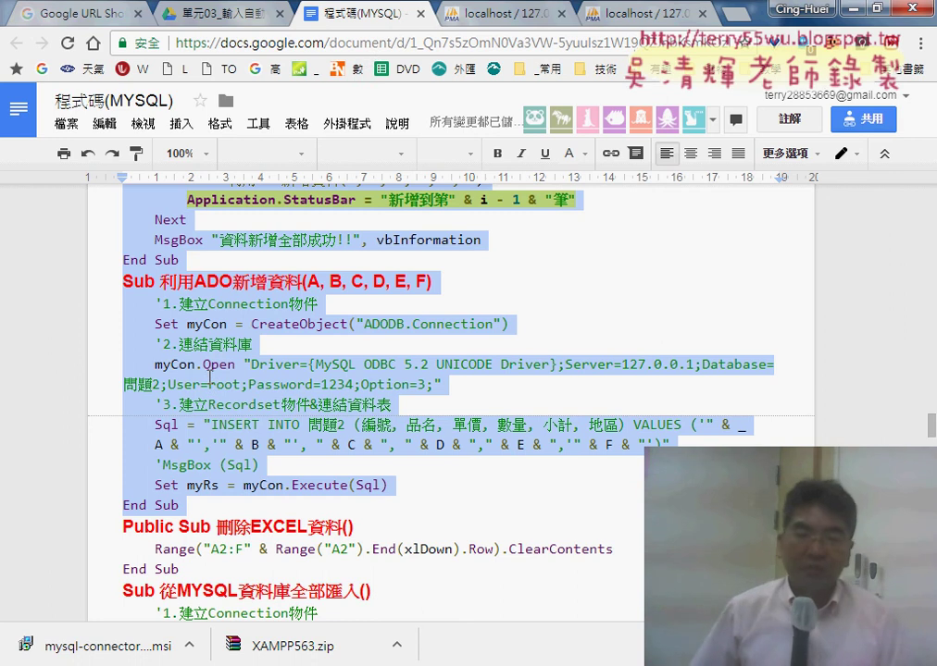